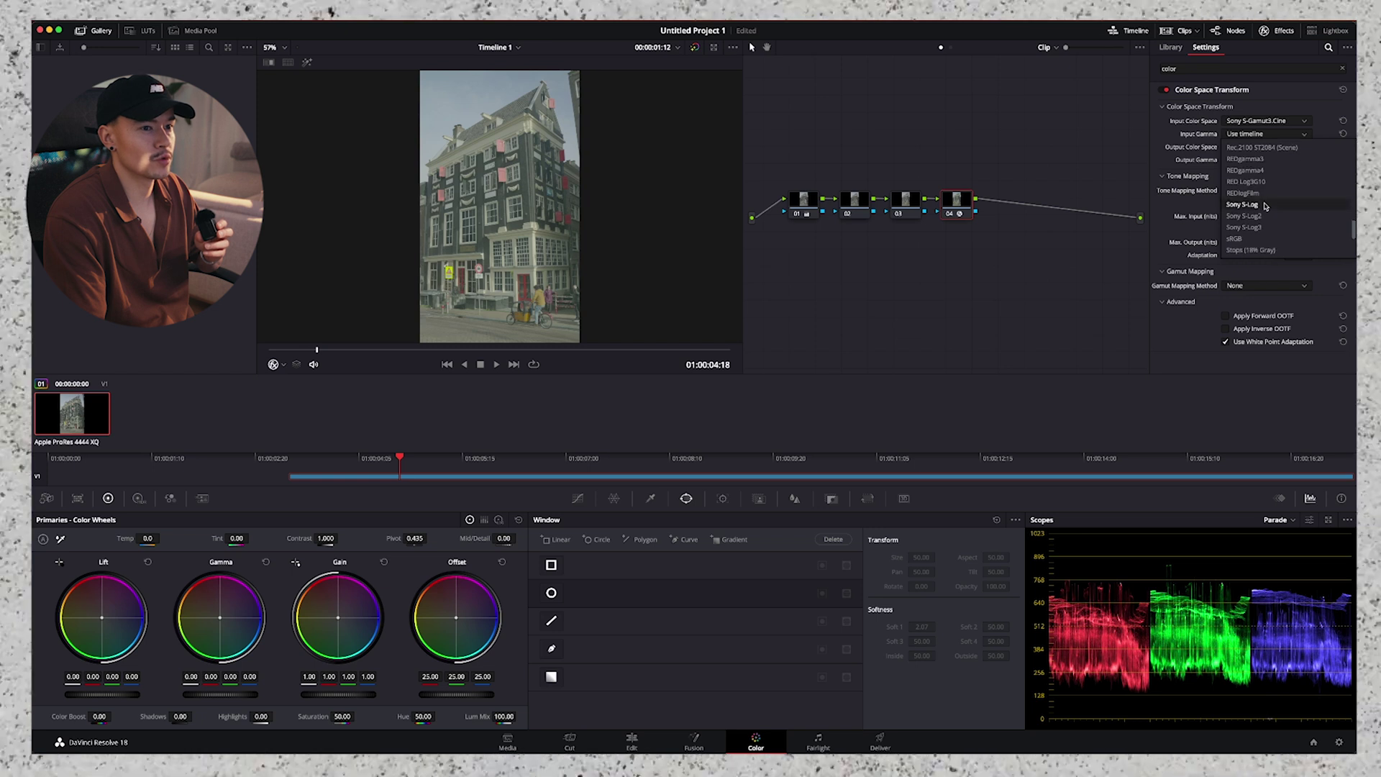
Step: Set the Color Space Transform to Sony S-Log3 input gamma, Rec.709 output color space and Cineon Film Log output gamma
click(1244, 250)
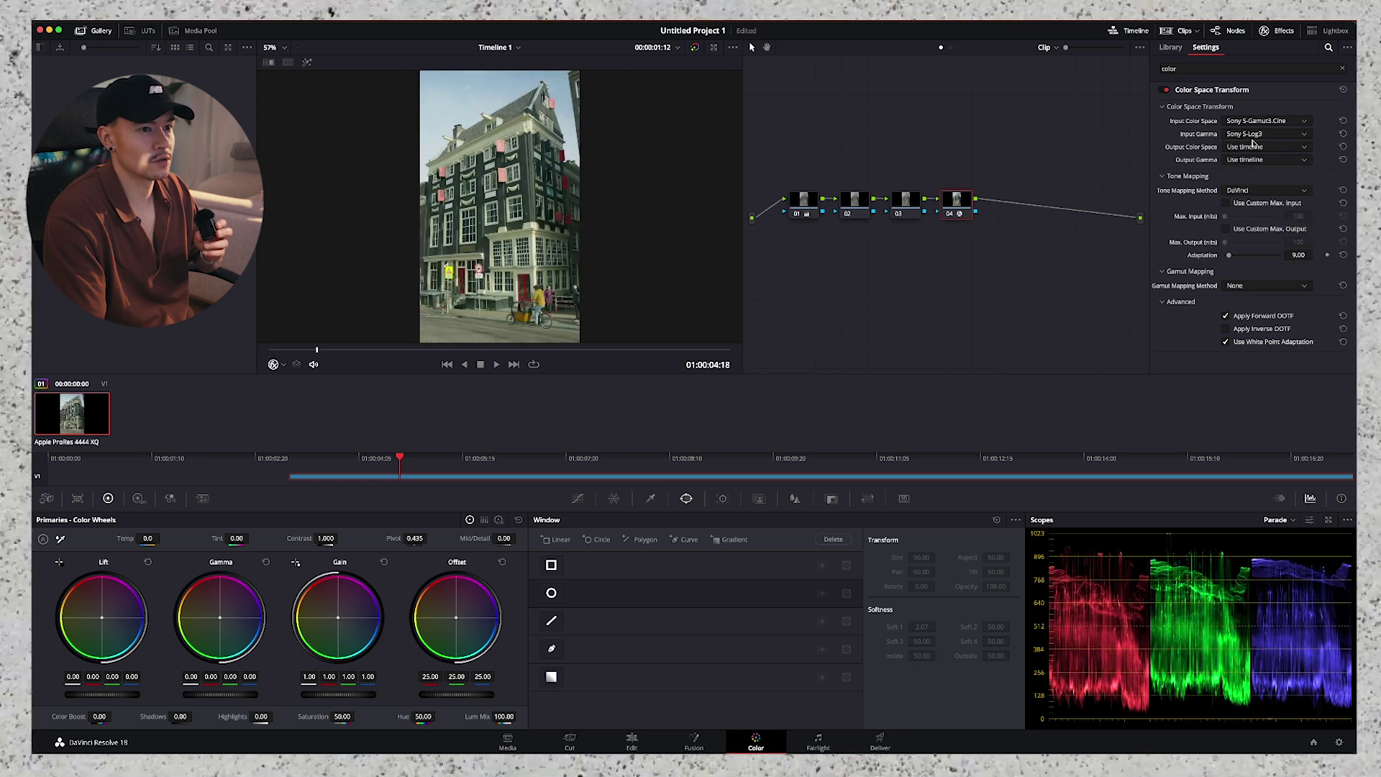
click(1254, 146)
scroll(1291, 243, down, 8)
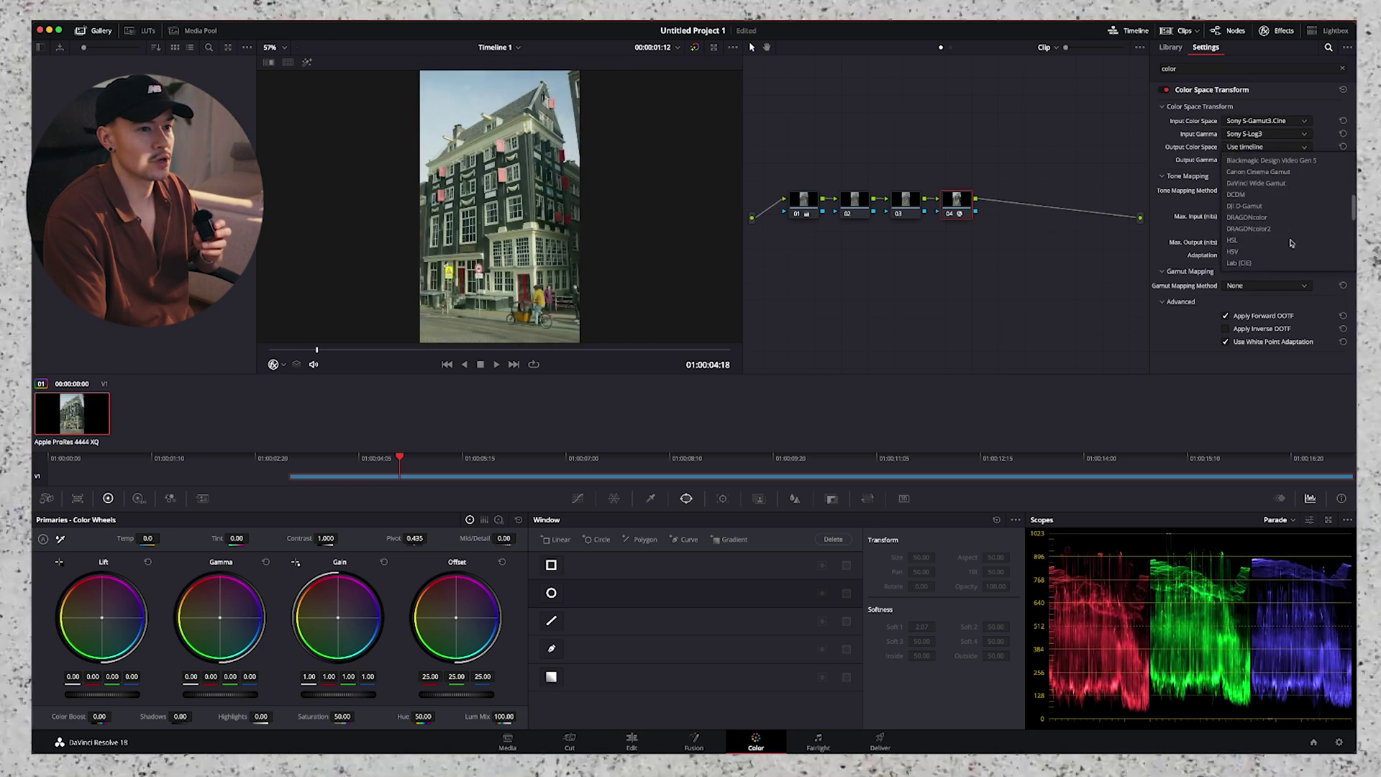
click(1266, 206)
click(1266, 159)
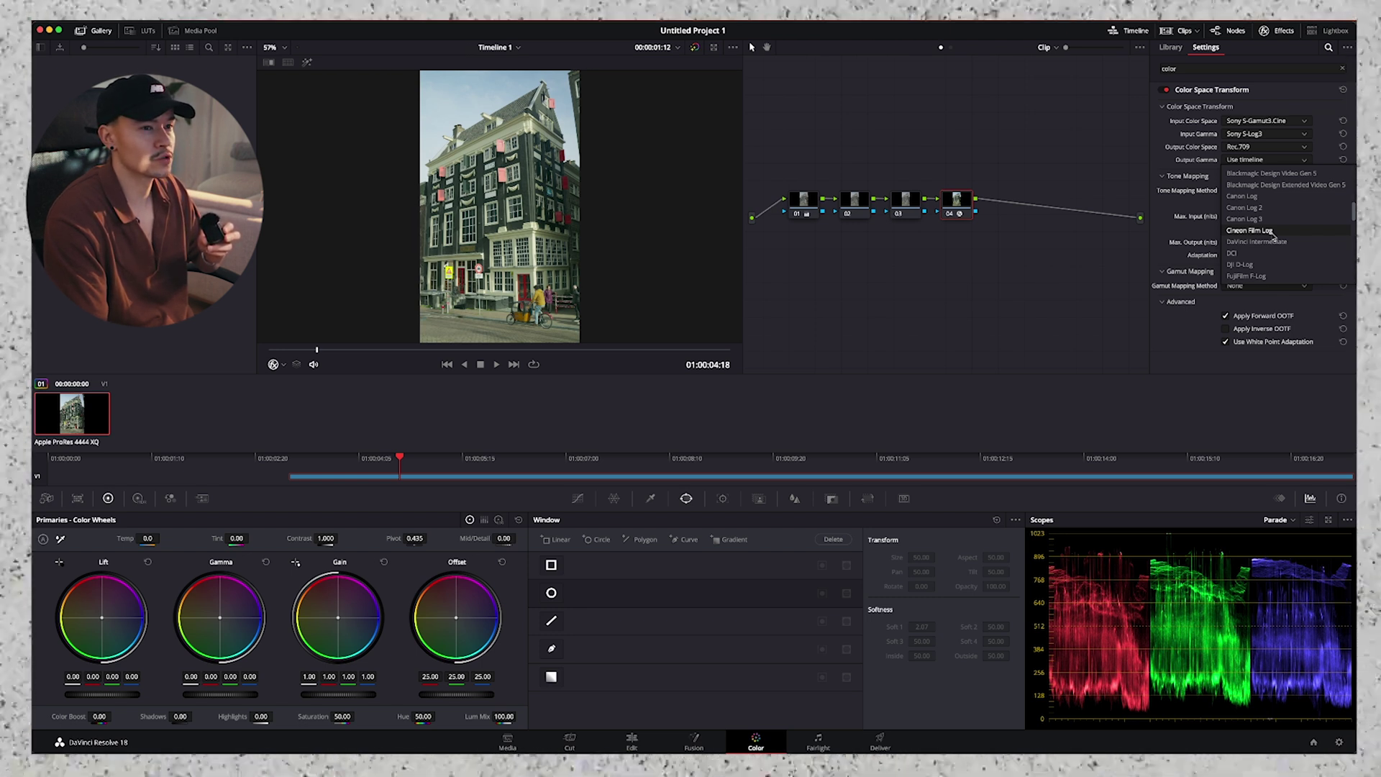
click(1273, 233)
Step: Label node 04, which holds the Color Space Transform, as "color space"
right_click(956, 205)
click(982, 225)
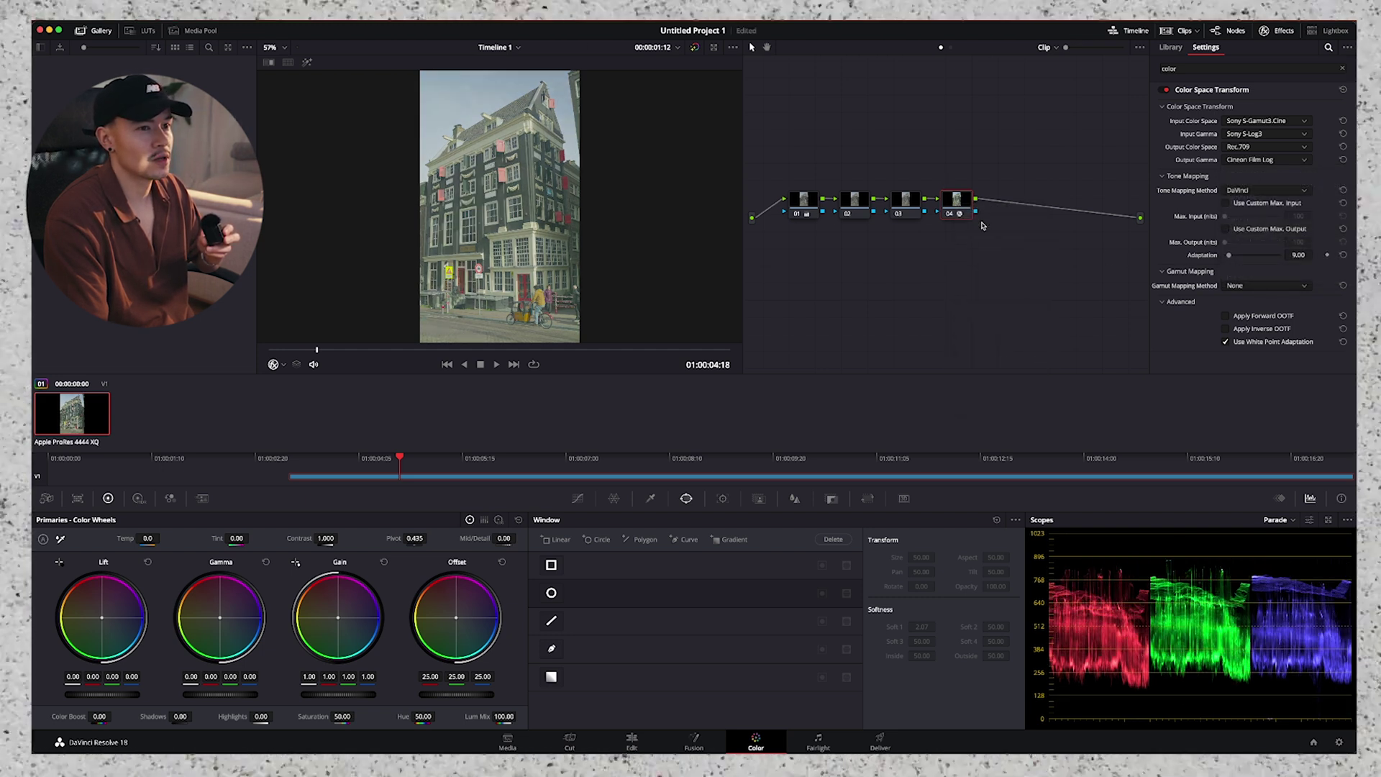
text(color space)
key(Return)
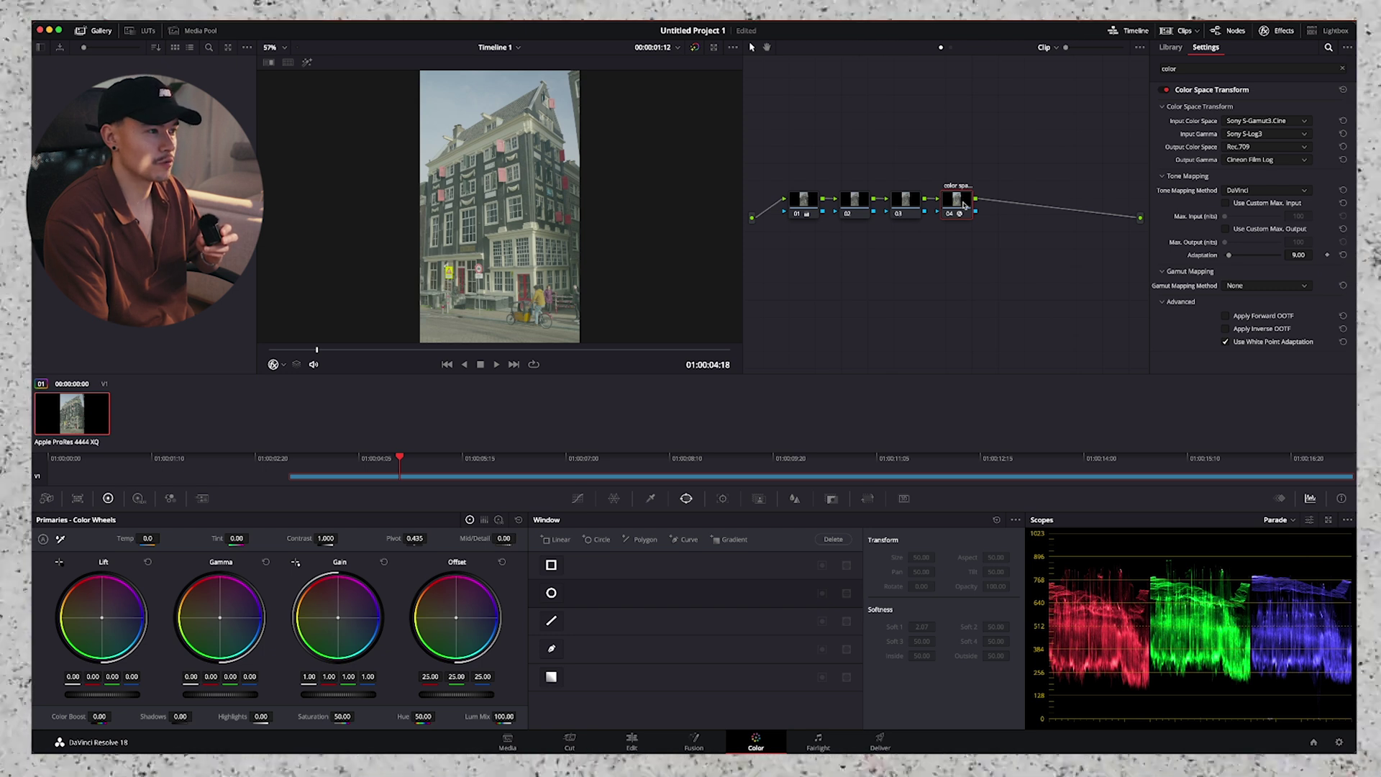
Step: Add a serial node after the color space node and label it "LUT"
key(alt+s)
right_click(1010, 204)
click(1039, 224)
text(LUT)
key(Return)
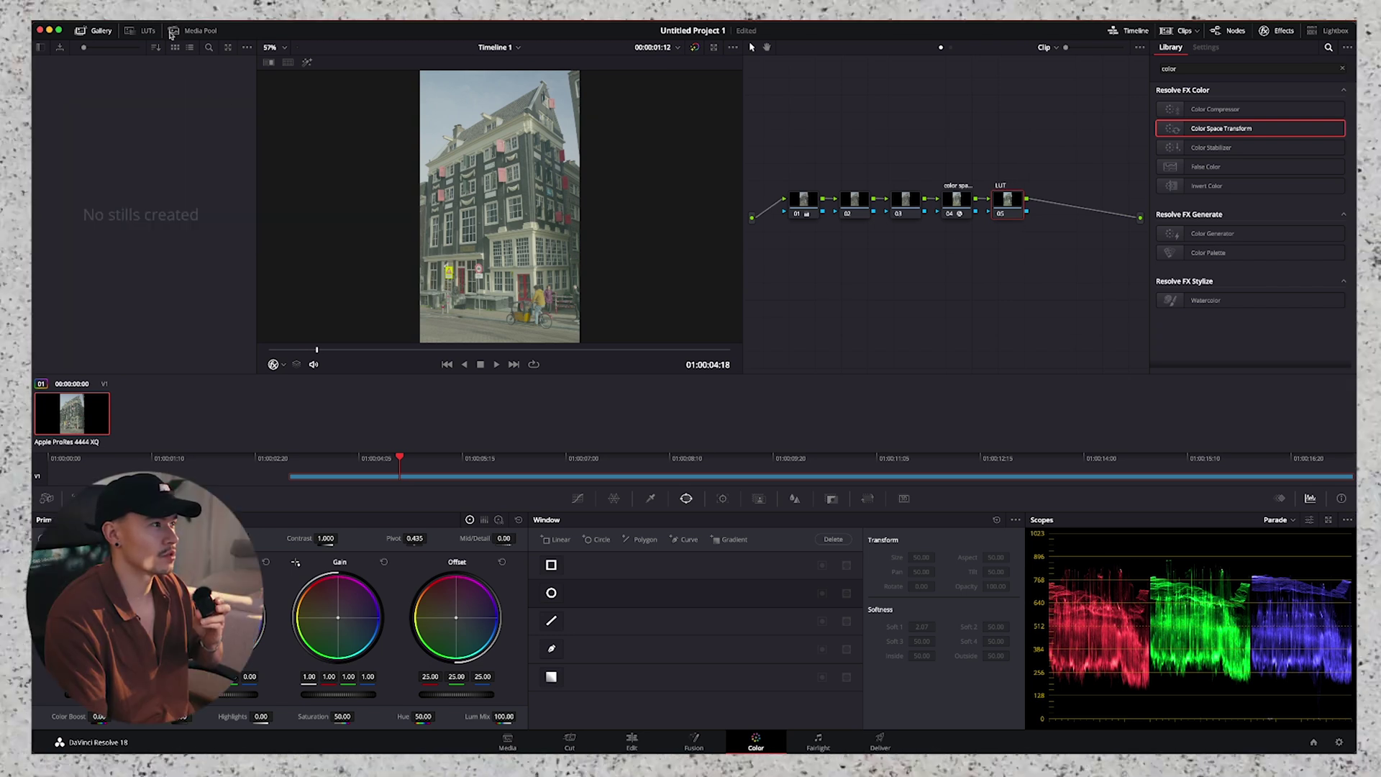
Step: Apply the Rec709 Kodak 2383 D65 film look to the LUT node
click(146, 30)
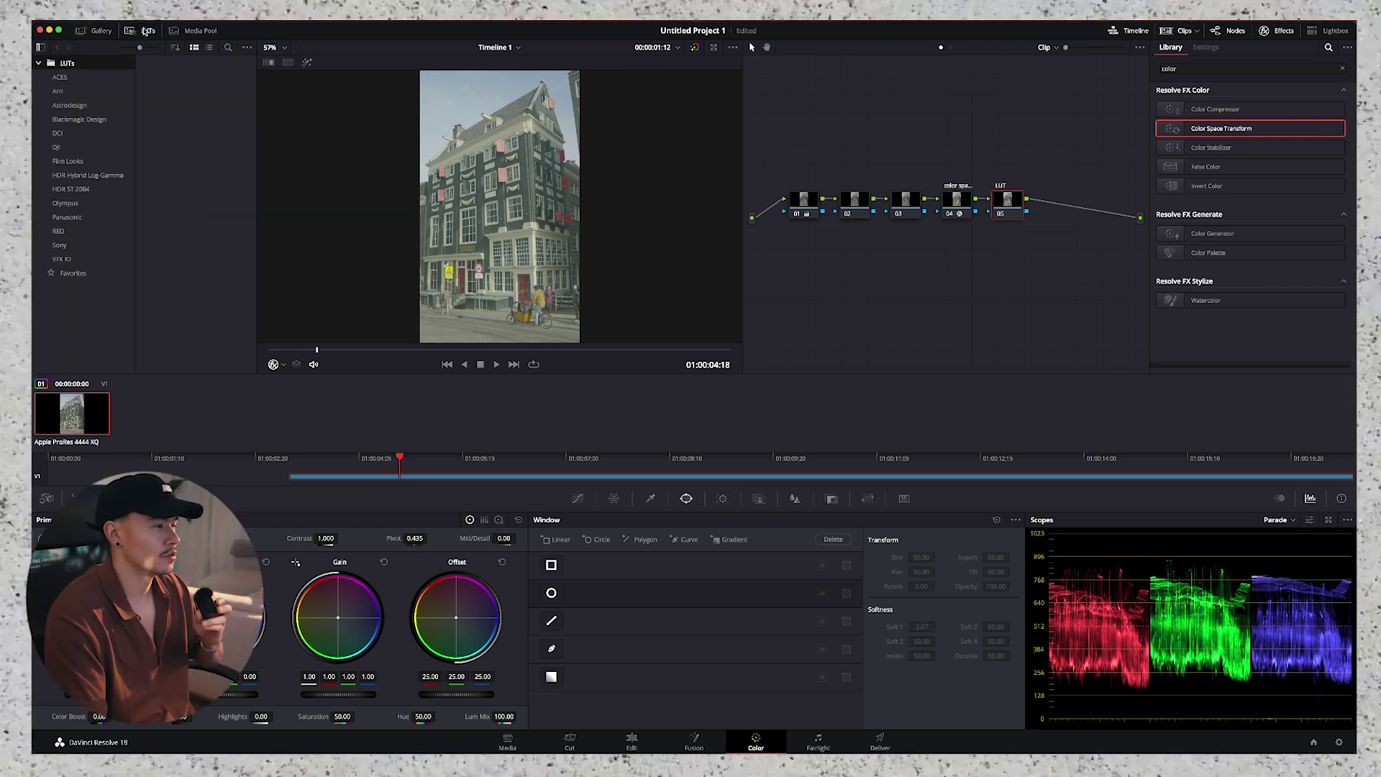
click(87, 165)
scroll(216, 238, down, 4)
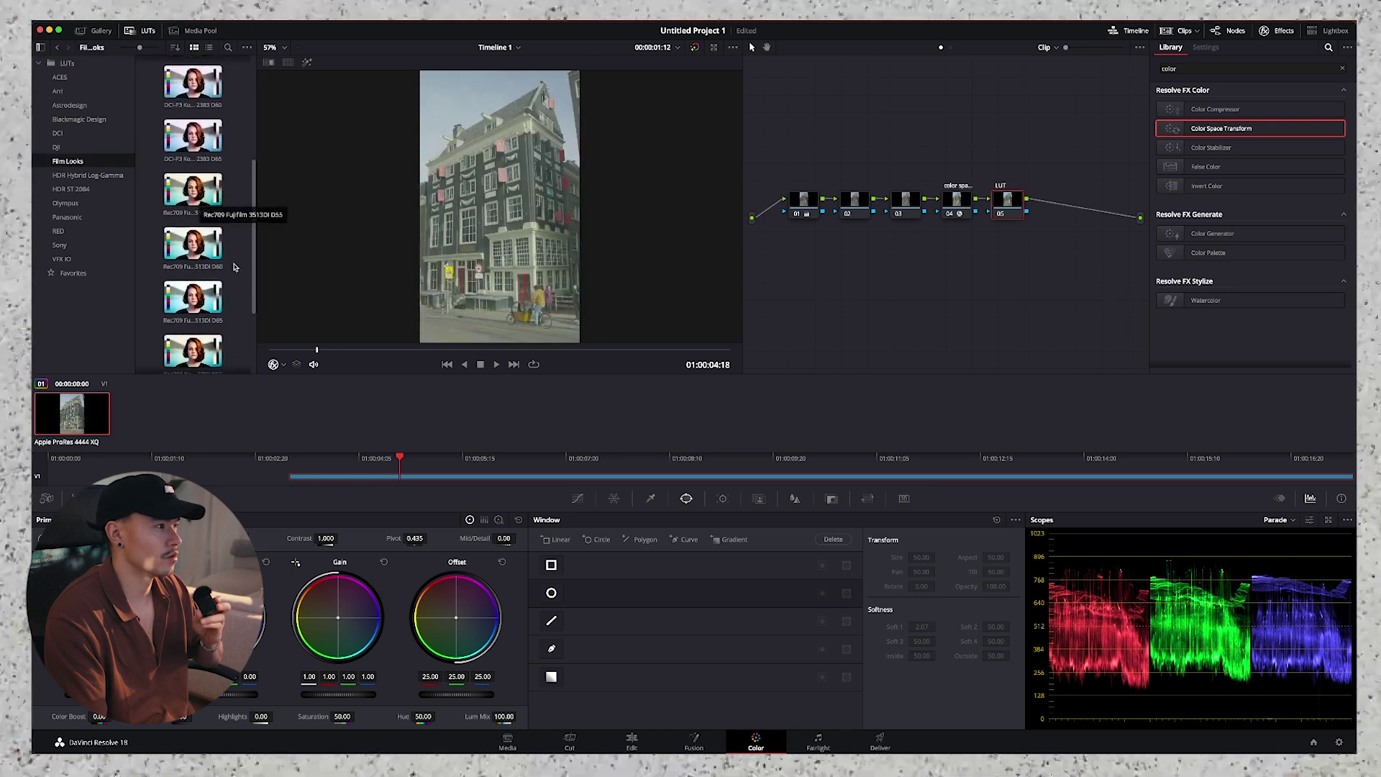
scroll(234, 267, down, 3)
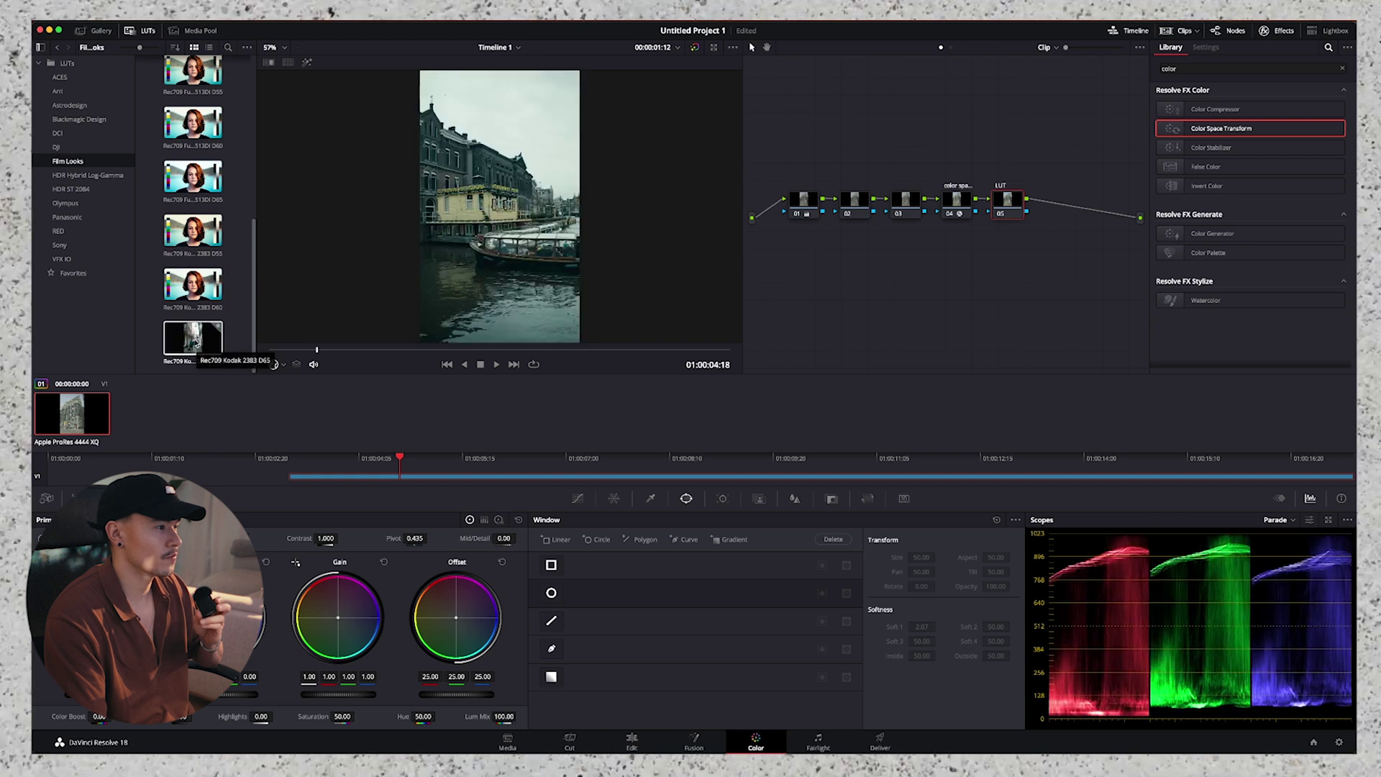
right_click(197, 345)
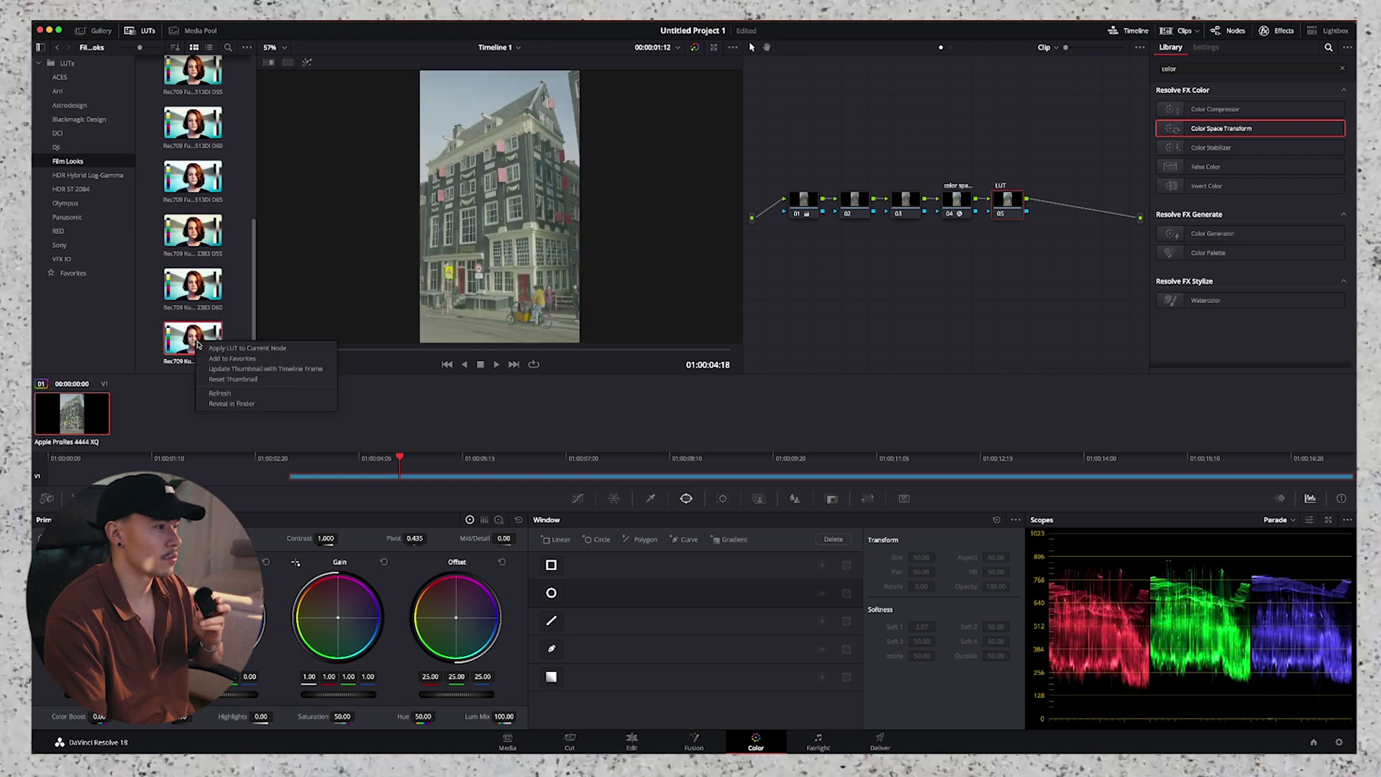
click(237, 348)
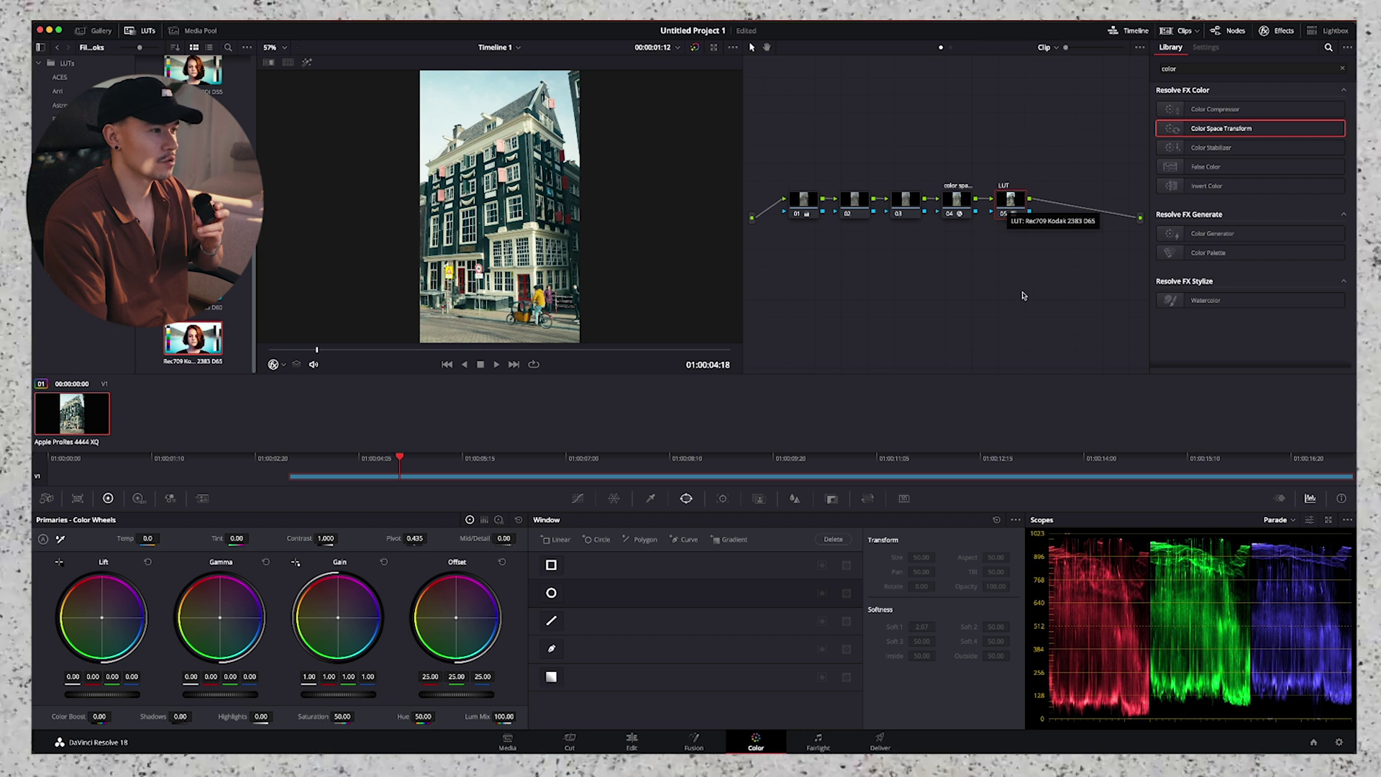
Step: Select node 01 and examine the image in Waveform and other scope types, return to Parade, and inspect the enlarged scopes
click(800, 199)
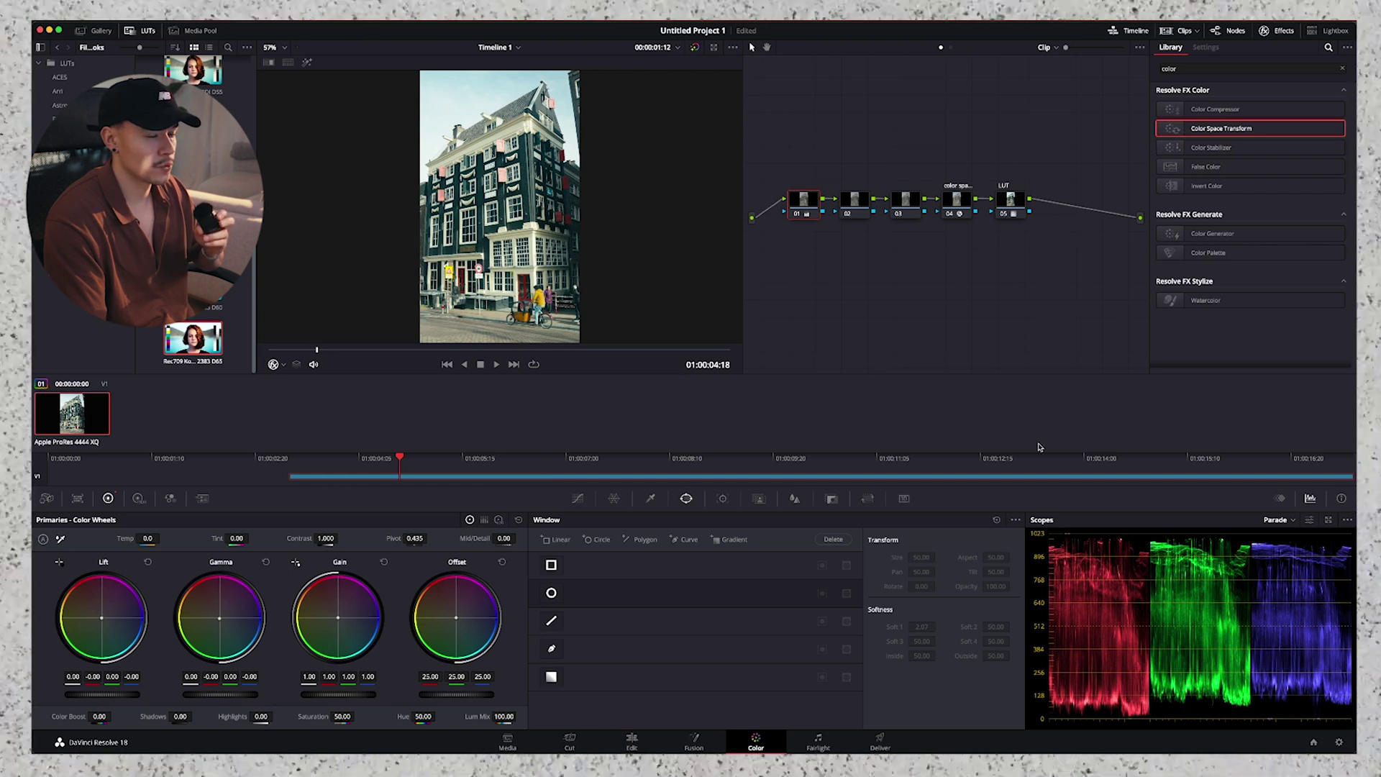
click(1277, 520)
click(1285, 549)
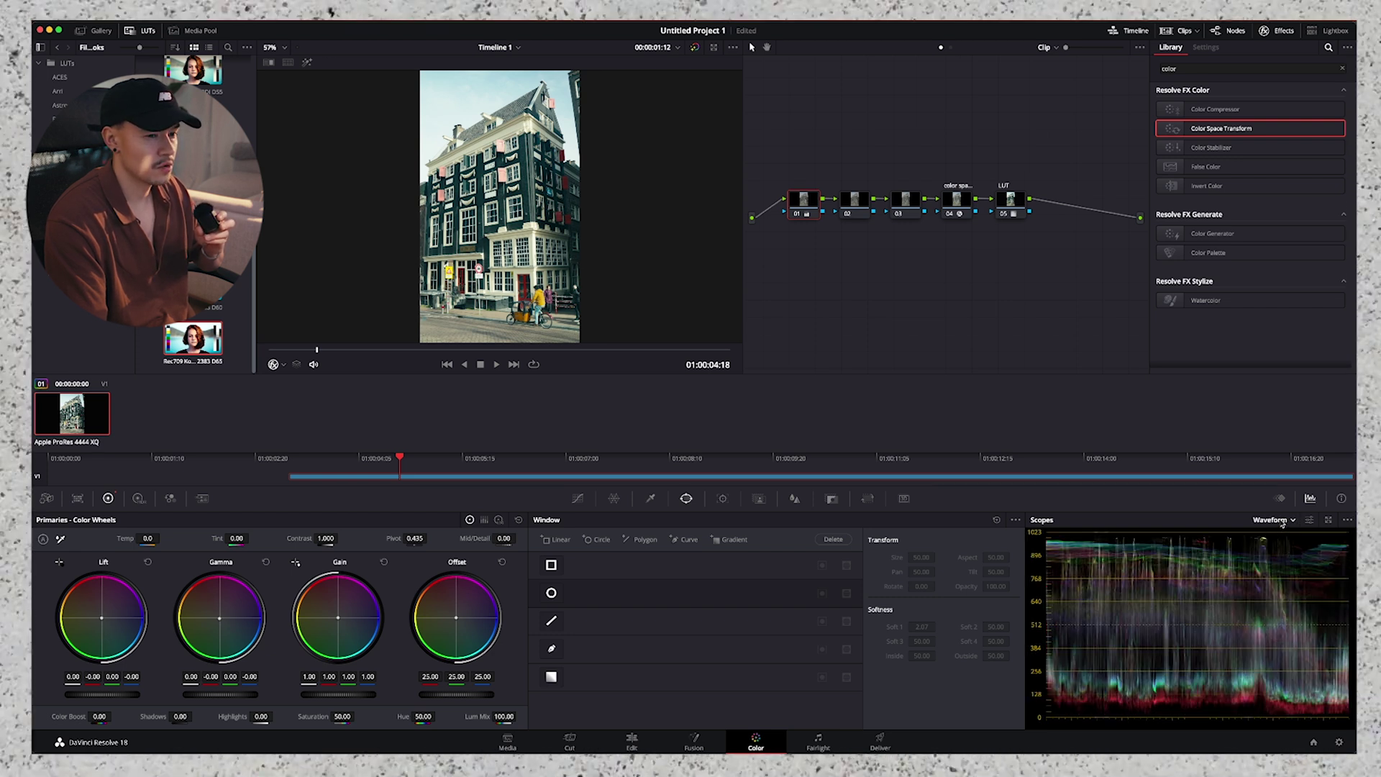
click(1282, 521)
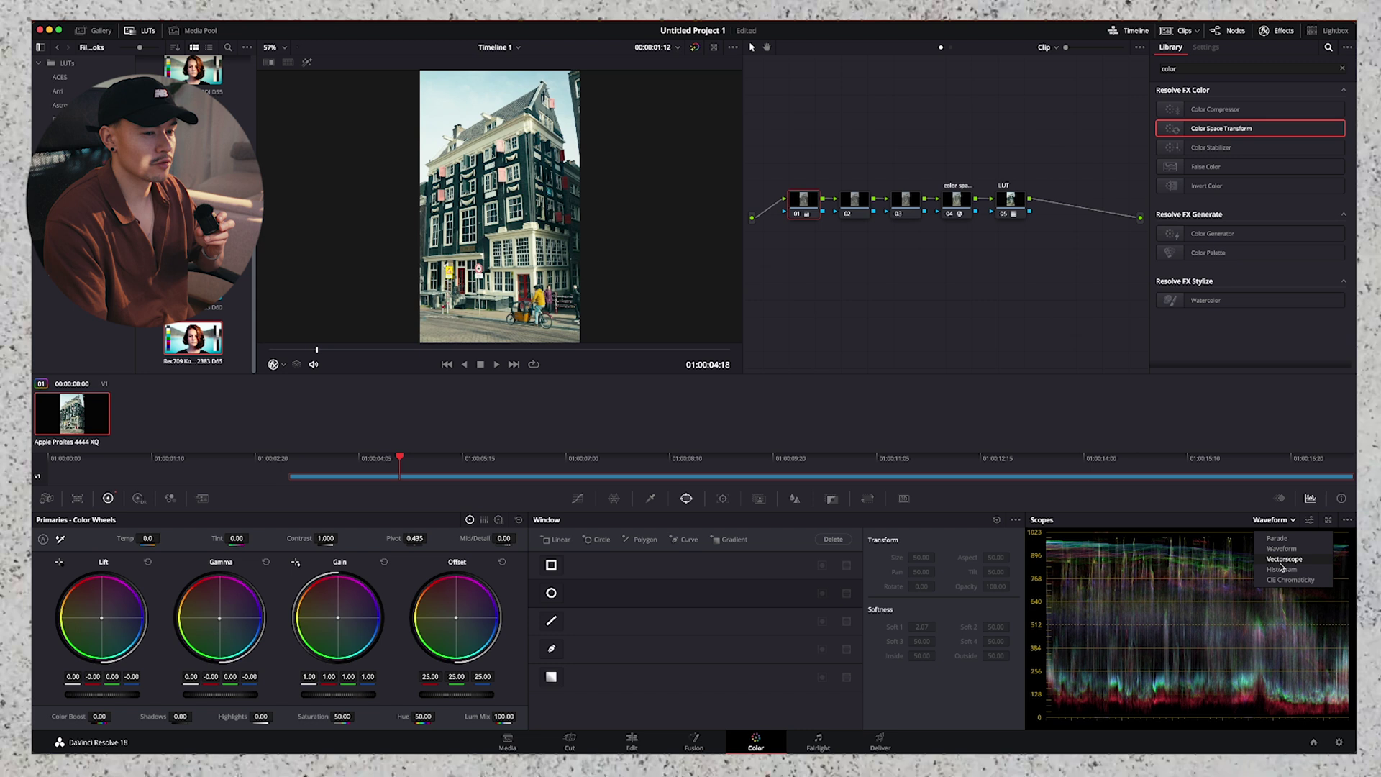
click(1281, 569)
click(1279, 520)
click(1278, 539)
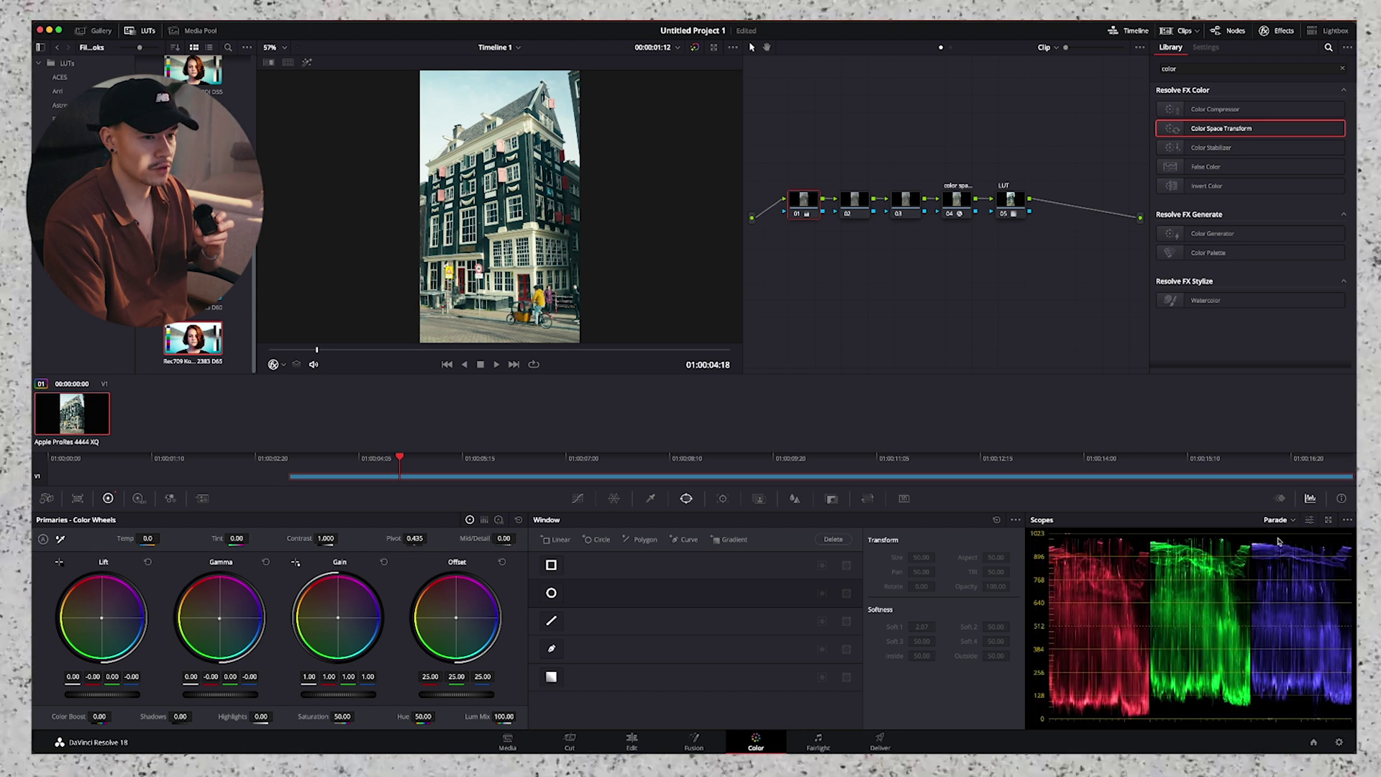
click(1329, 522)
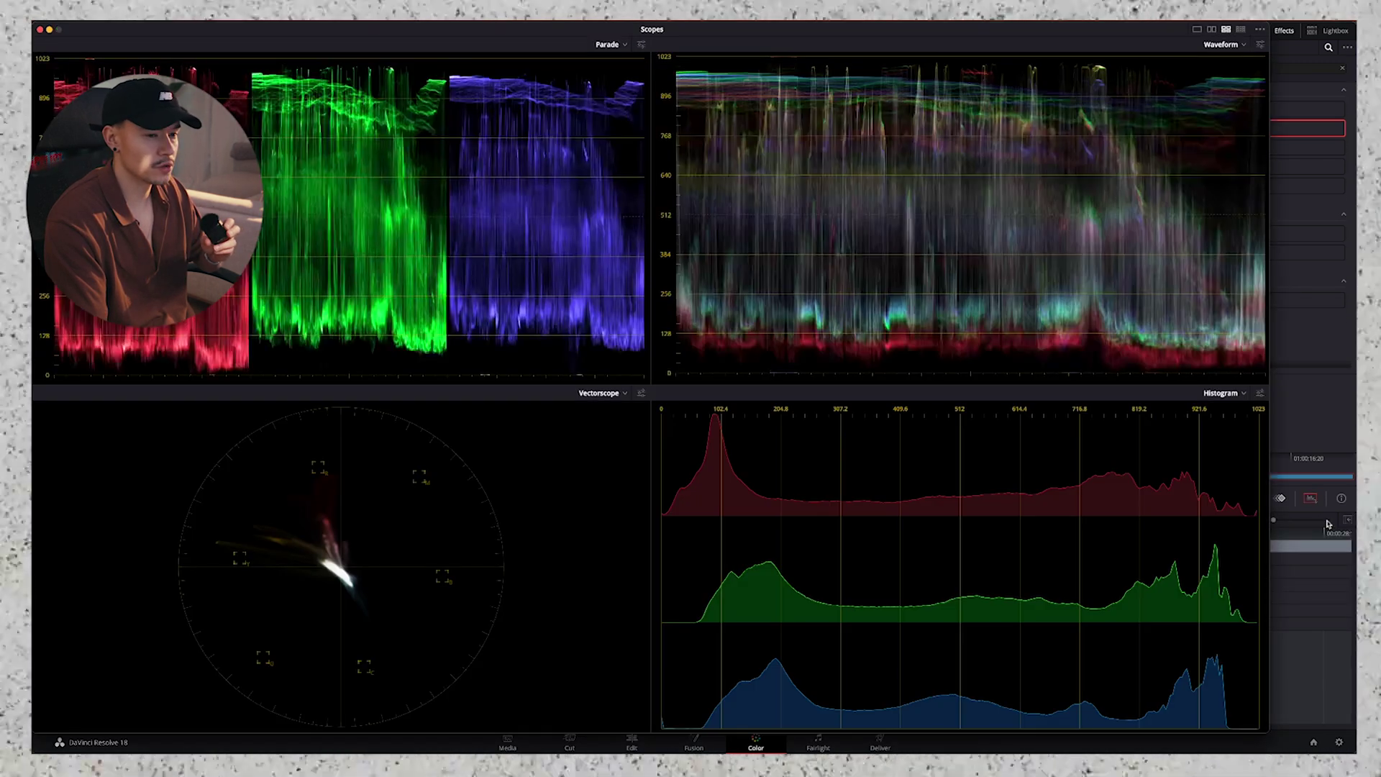
click(39, 31)
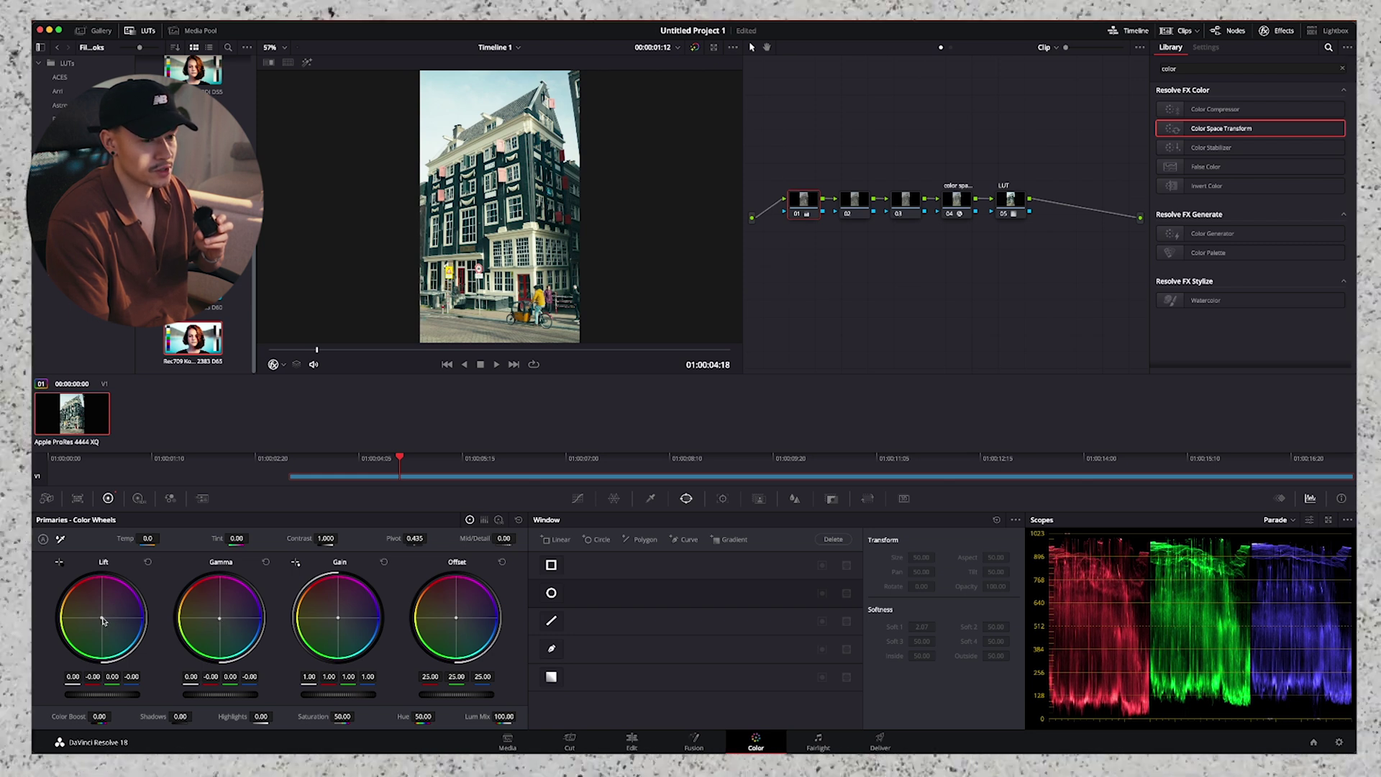
Step: Balance the colors on node 01 with small shifts of the Lift and Gamma color wheels
drag(103, 620, 101, 618)
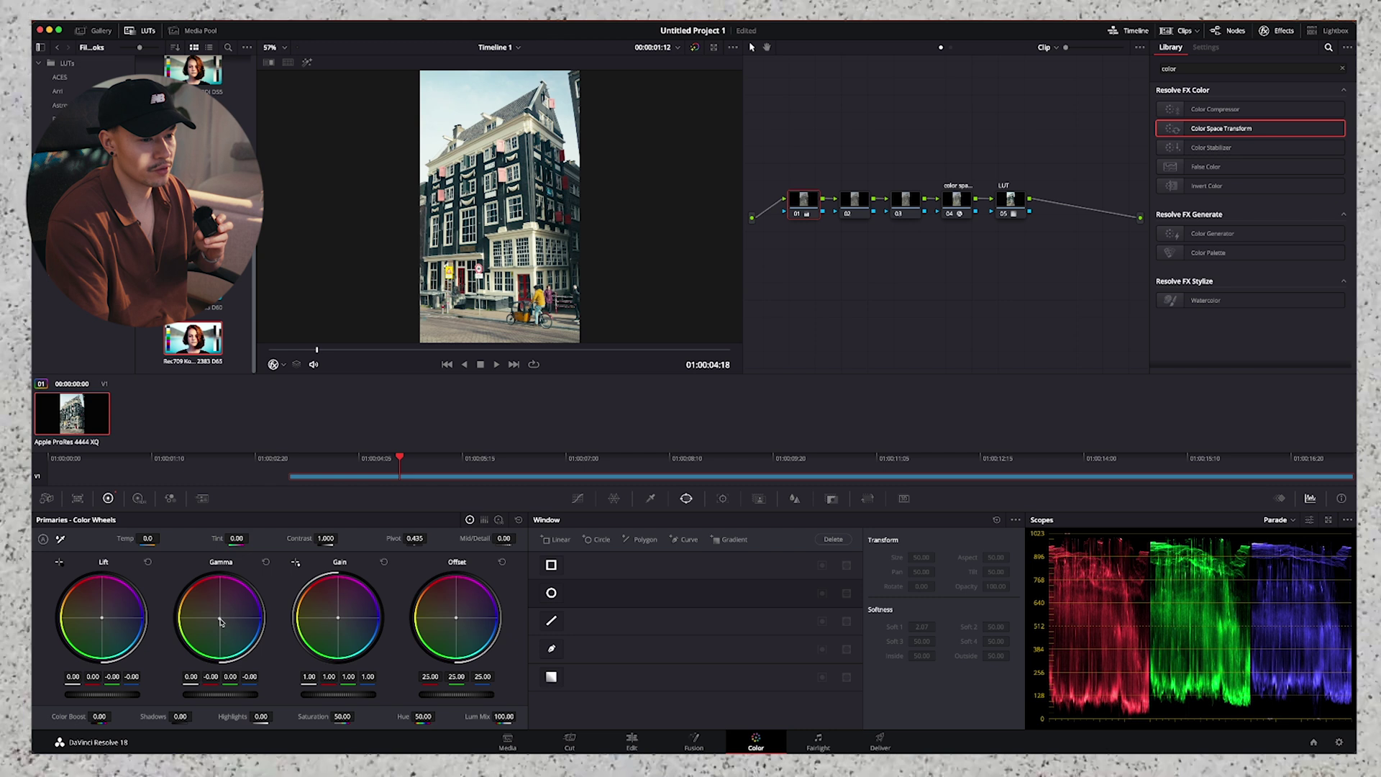
drag(225, 618, 228, 616)
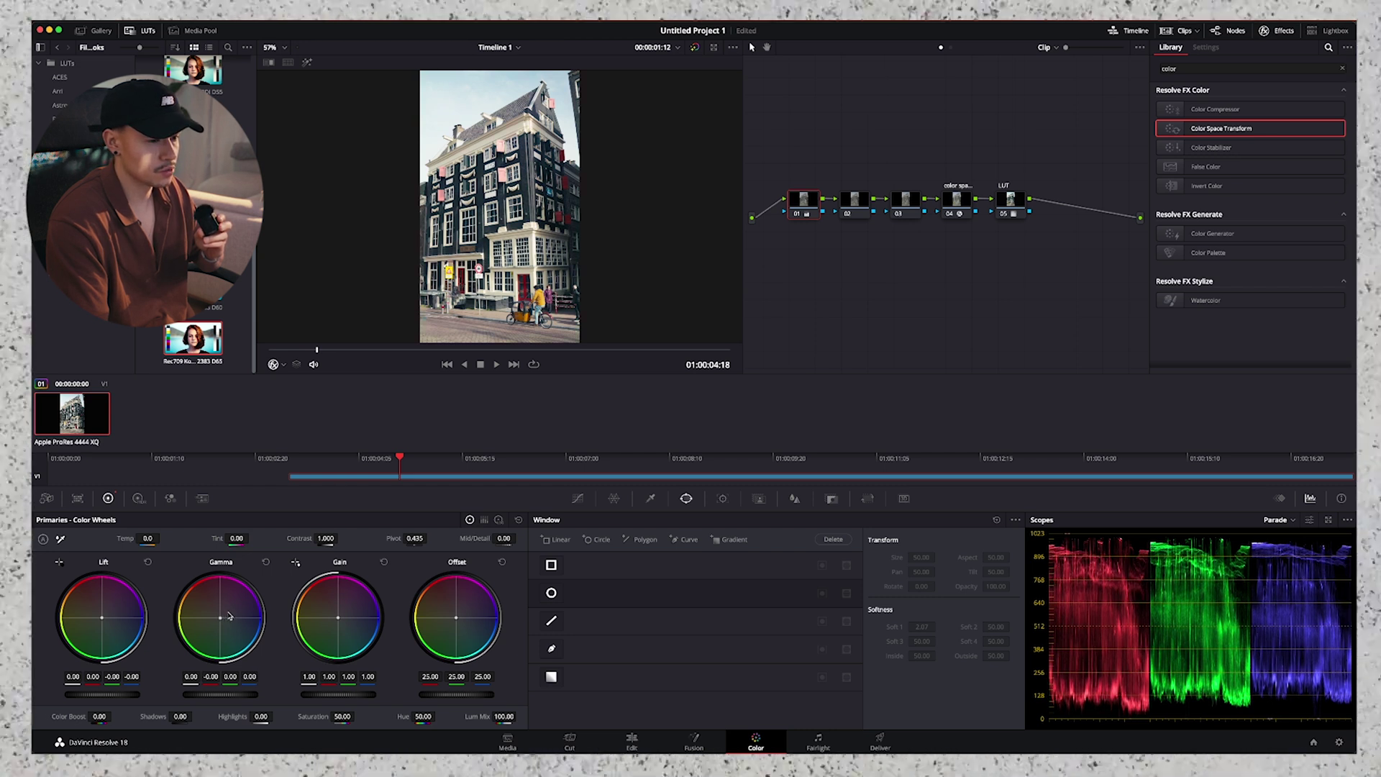
drag(102, 618, 106, 617)
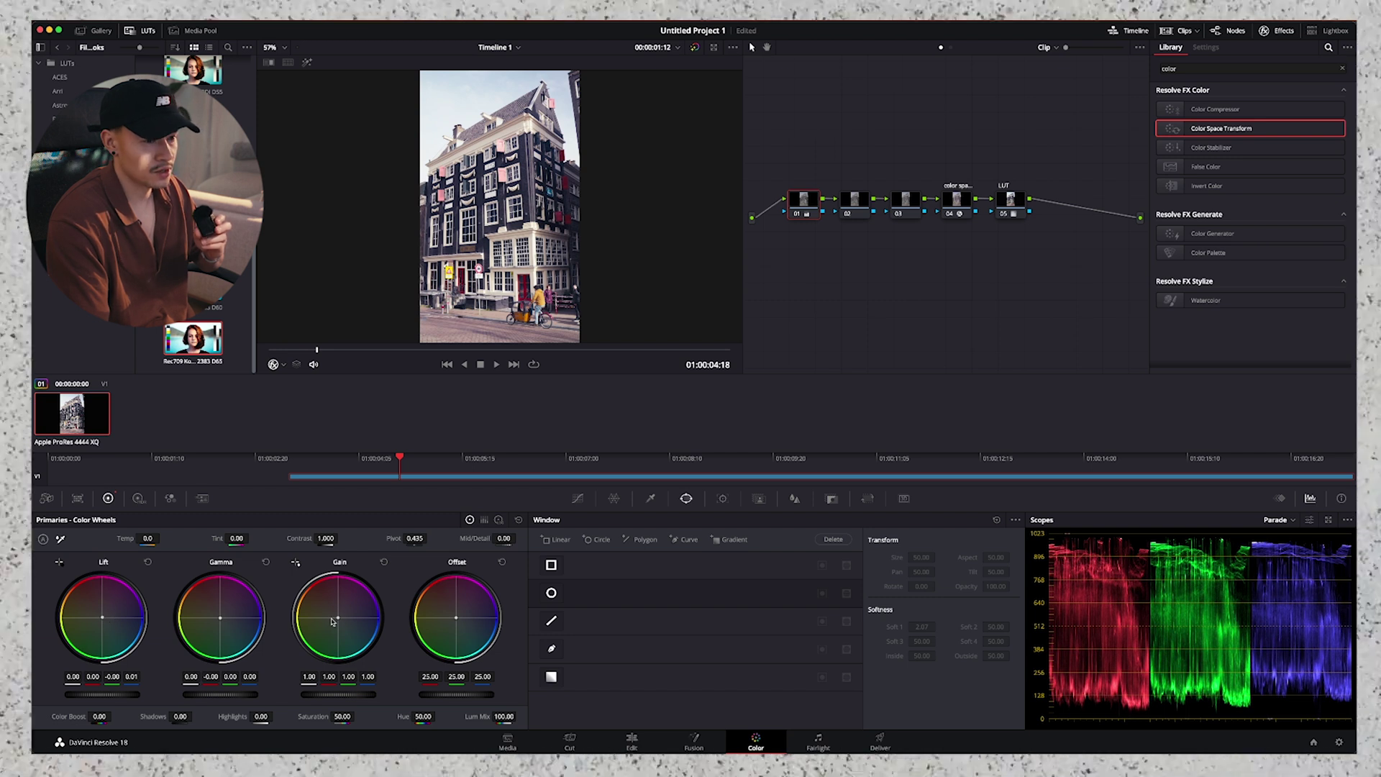
drag(103, 619, 99, 624)
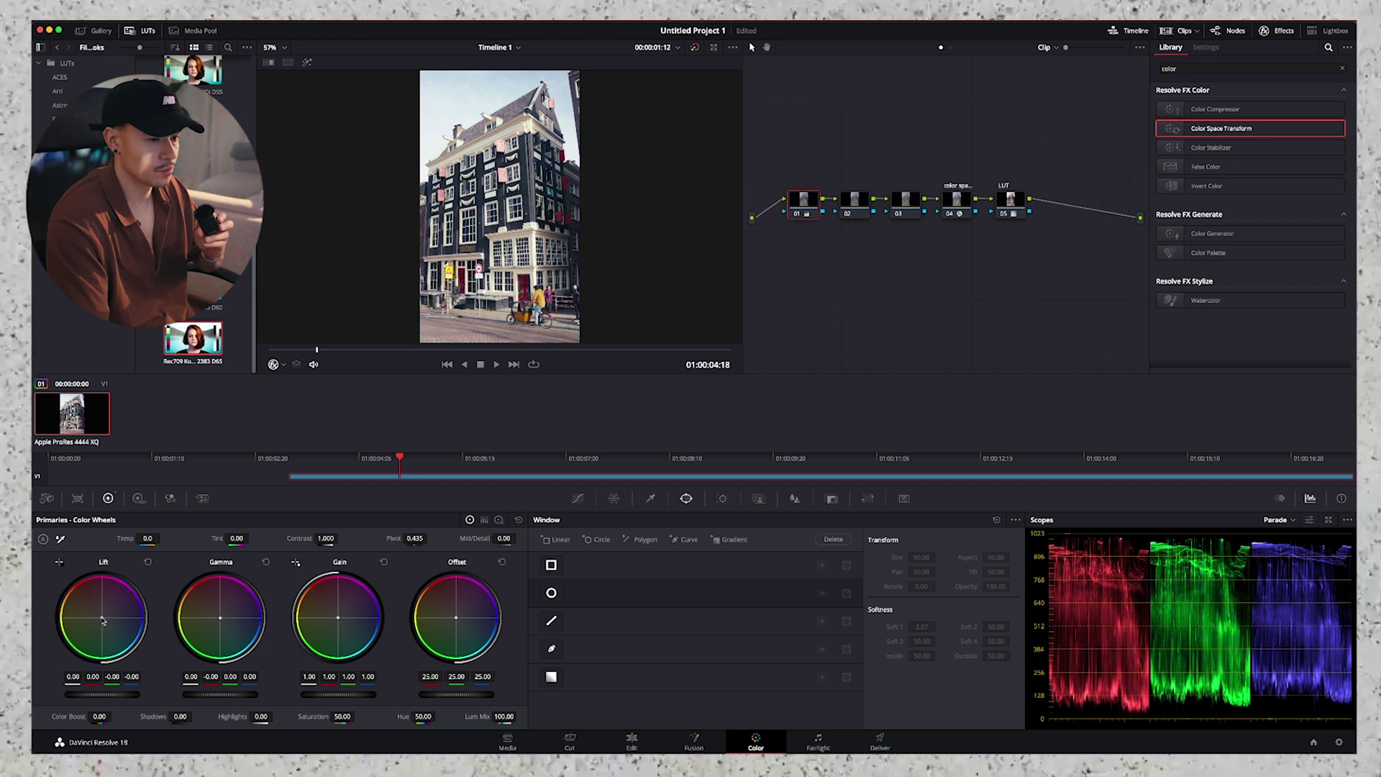
drag(126, 696, 126, 700)
key(super+z)
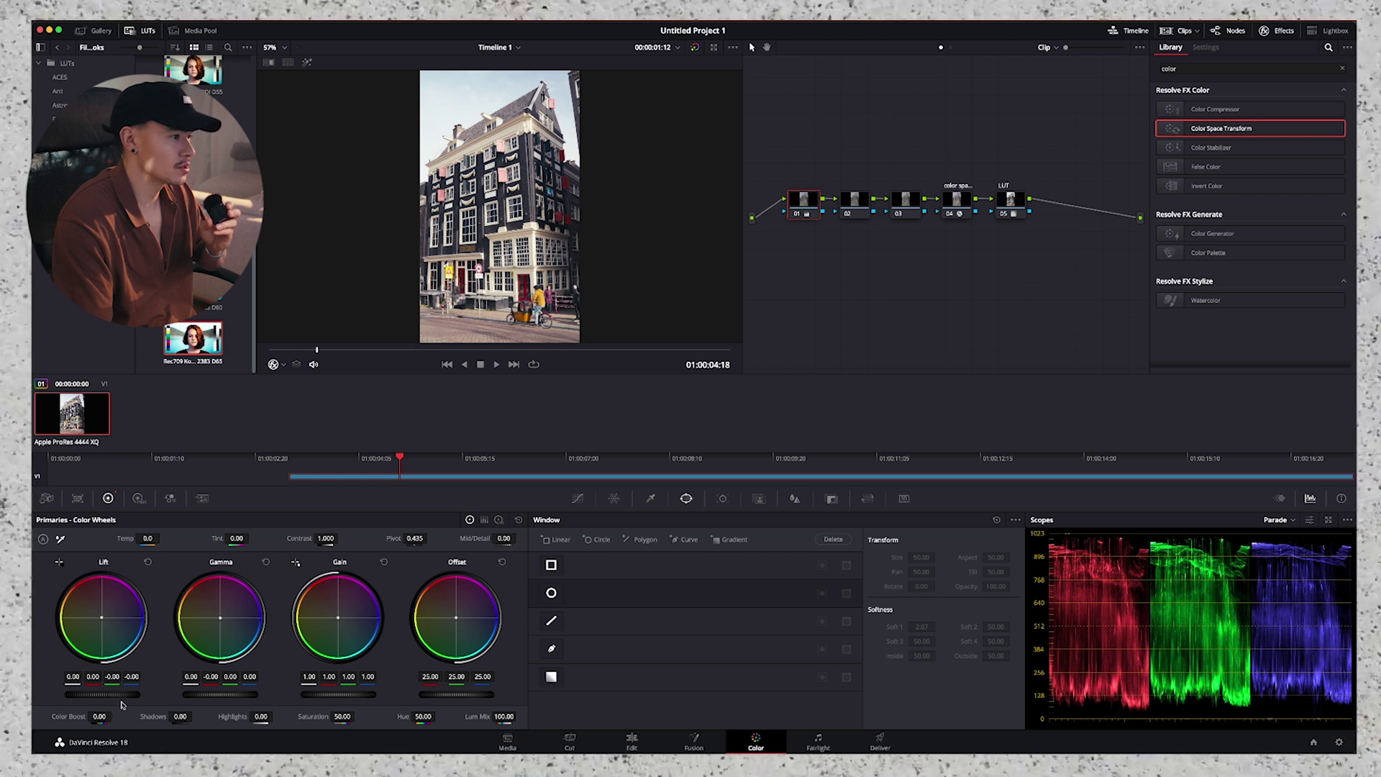
Step: On node 01, set Lift to -0.01, Gain 0.98, Color Boost 12.50, Contrast 1.040, Saturation 52 and Mid/Detail 17.50
drag(120, 698, 113, 711)
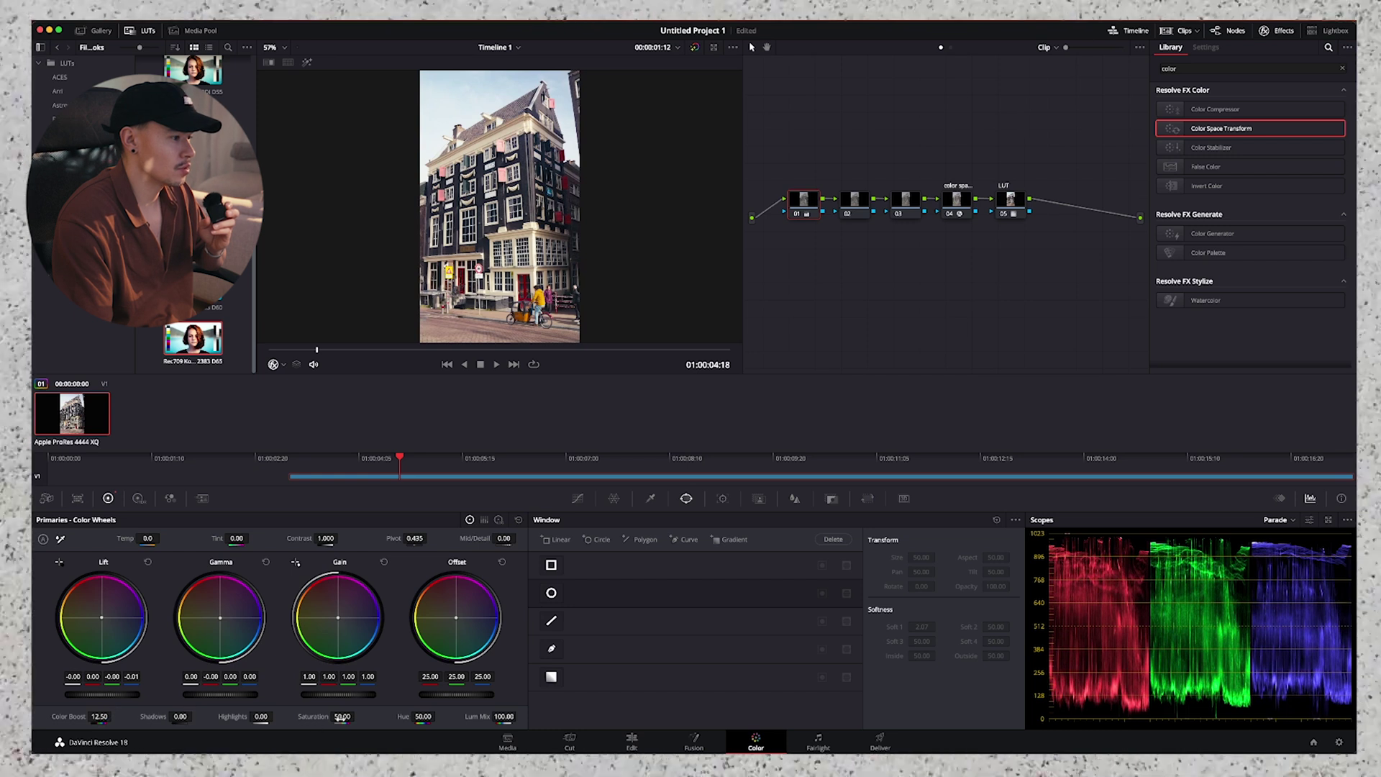
drag(326, 539, 336, 531)
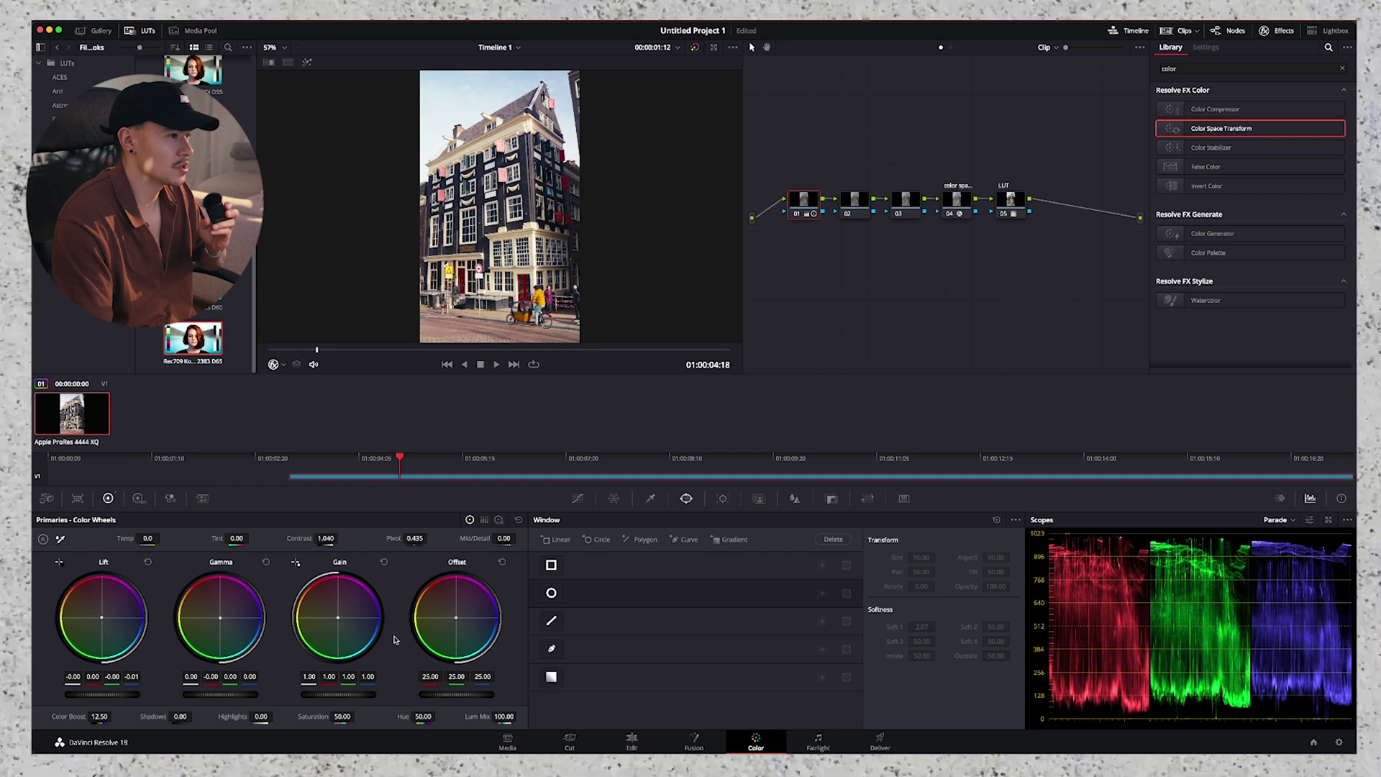
drag(364, 694, 358, 715)
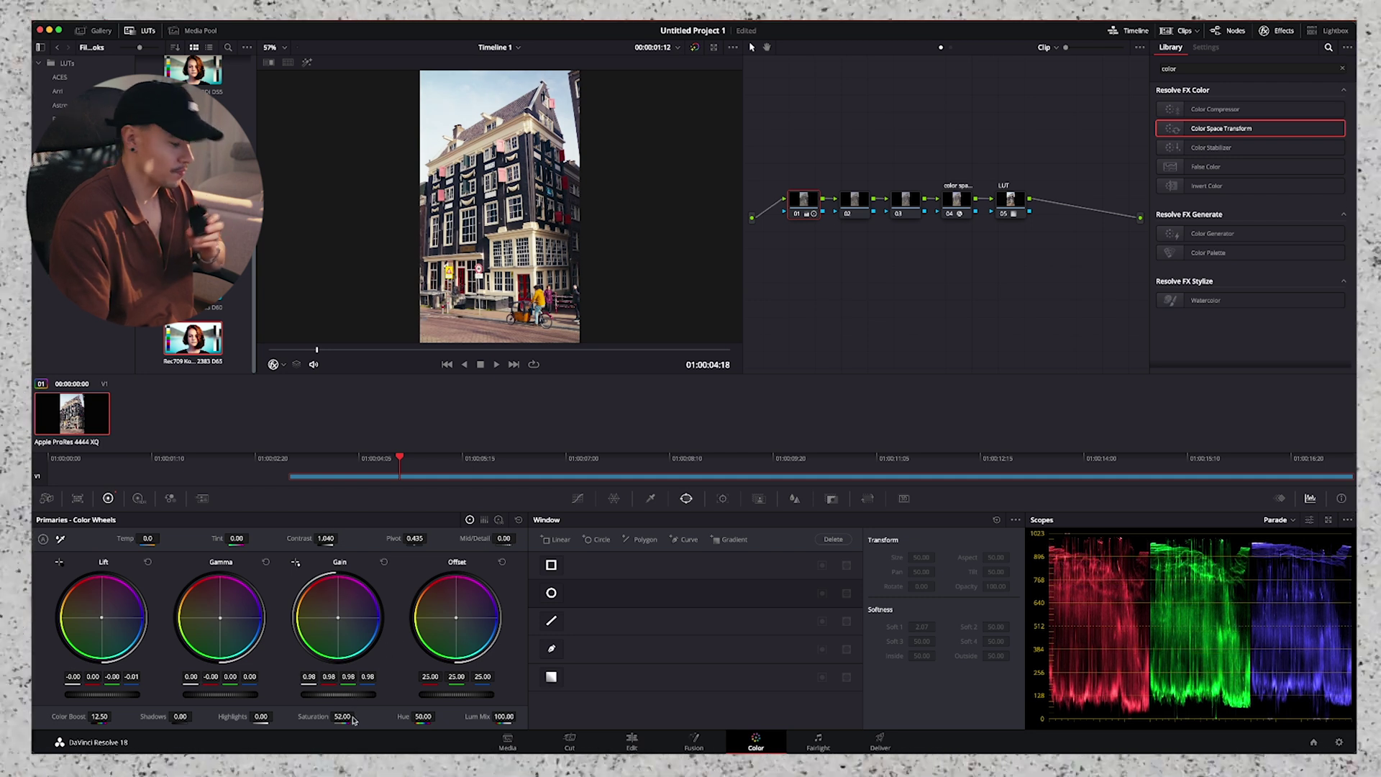
drag(503, 538, 521, 532)
drag(133, 696, 129, 698)
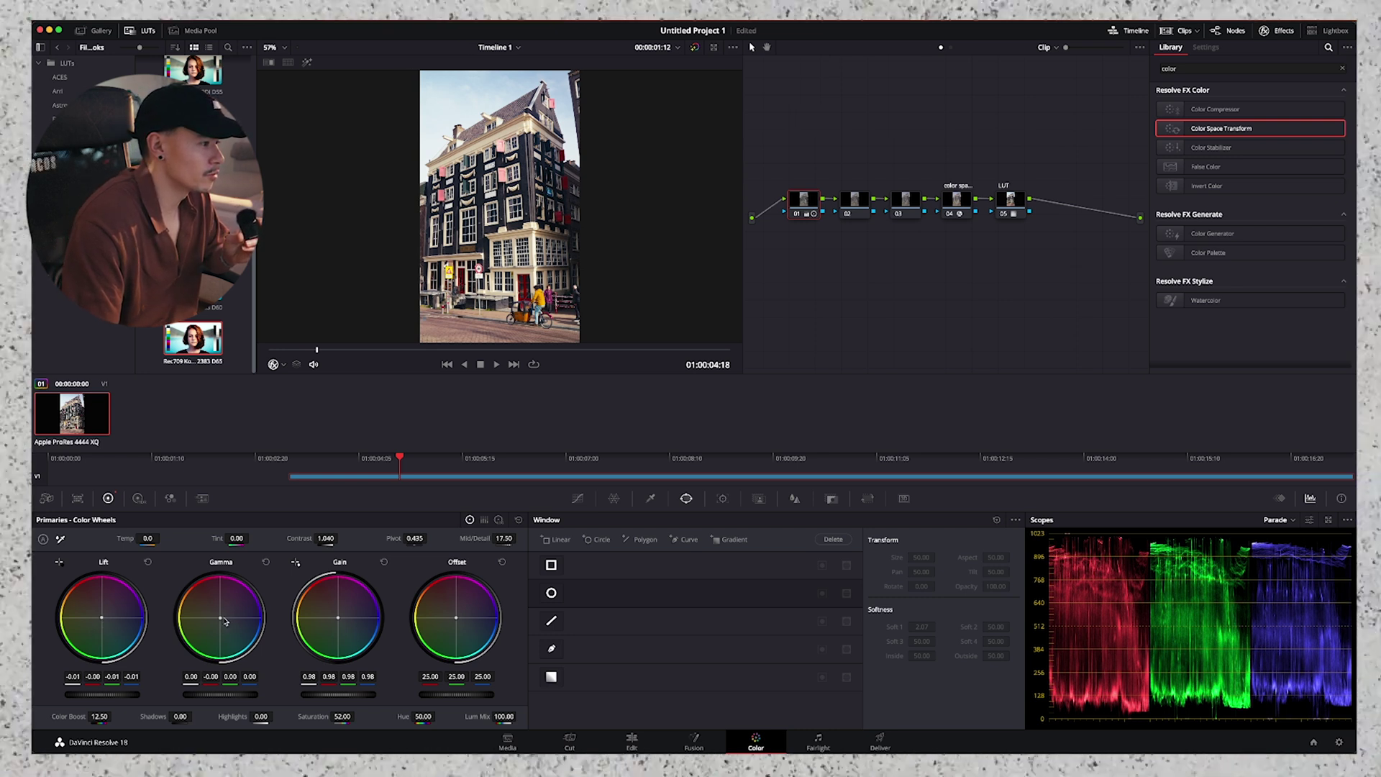
Step: Label node 01 as "correction"
right_click(807, 205)
click(819, 223)
text(correct)
key(BackSpace)
key(BackSpace)
key(BackSpace)
key(BackSpace)
key(BackSpace)
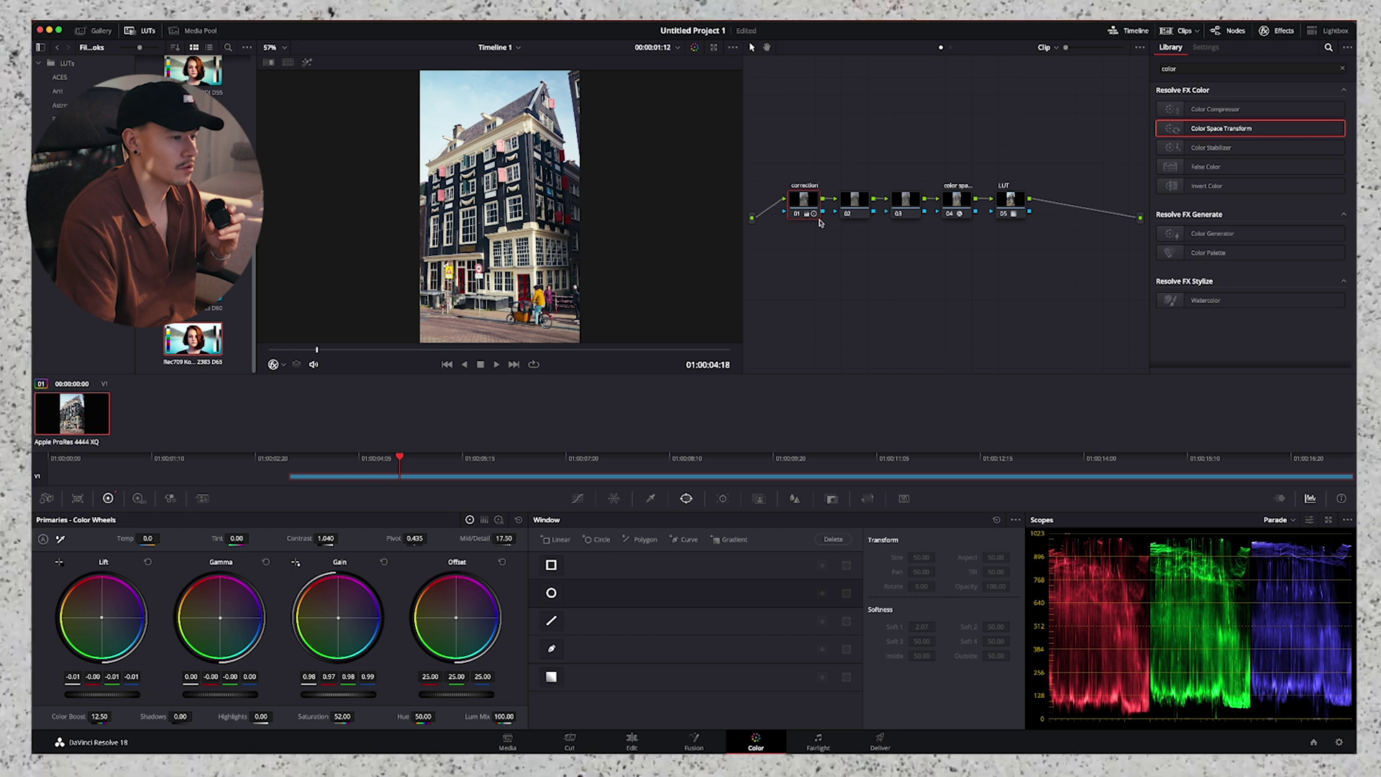
Step: Isolate the sky on node 02 with the HSL Qualifier, checking it in highlight view, with hue width 33.7 and pre-filter 5.3
click(855, 205)
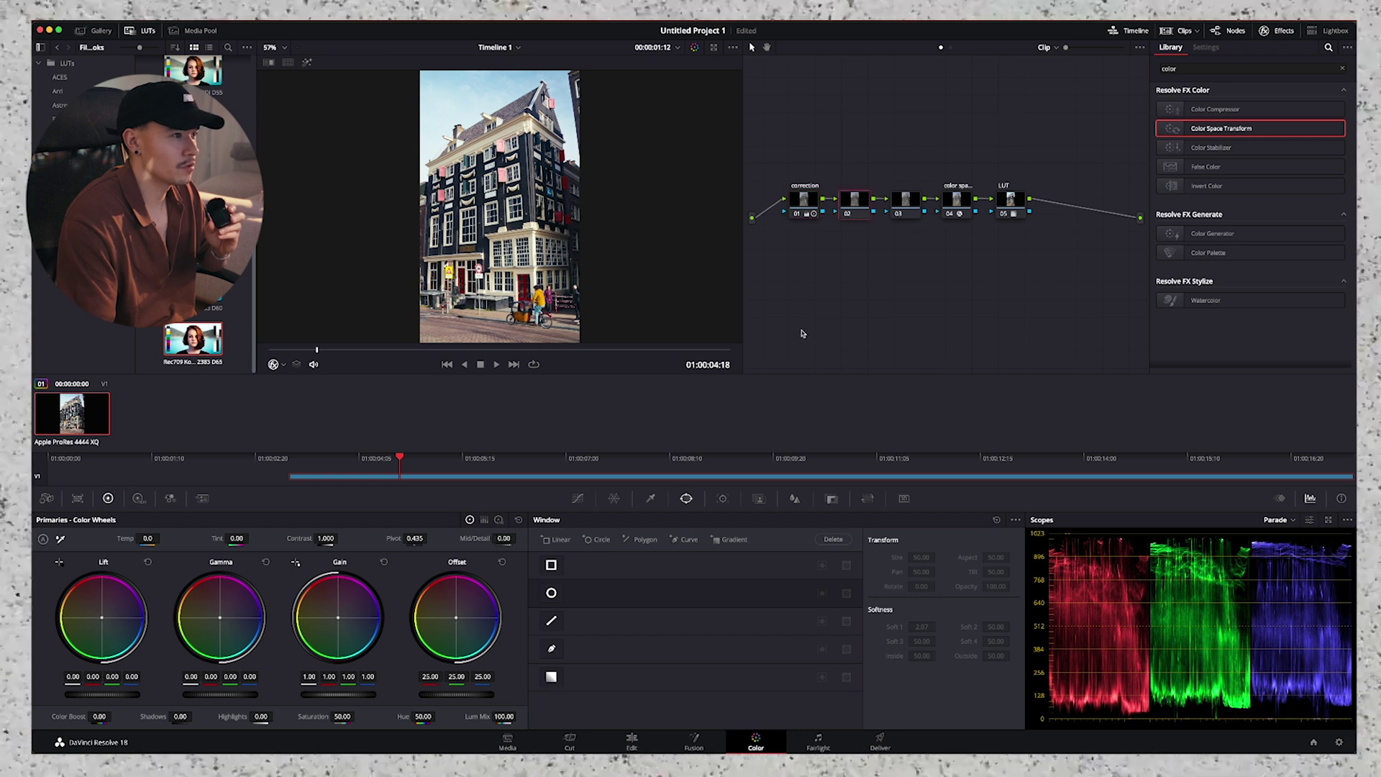
click(651, 499)
click(467, 101)
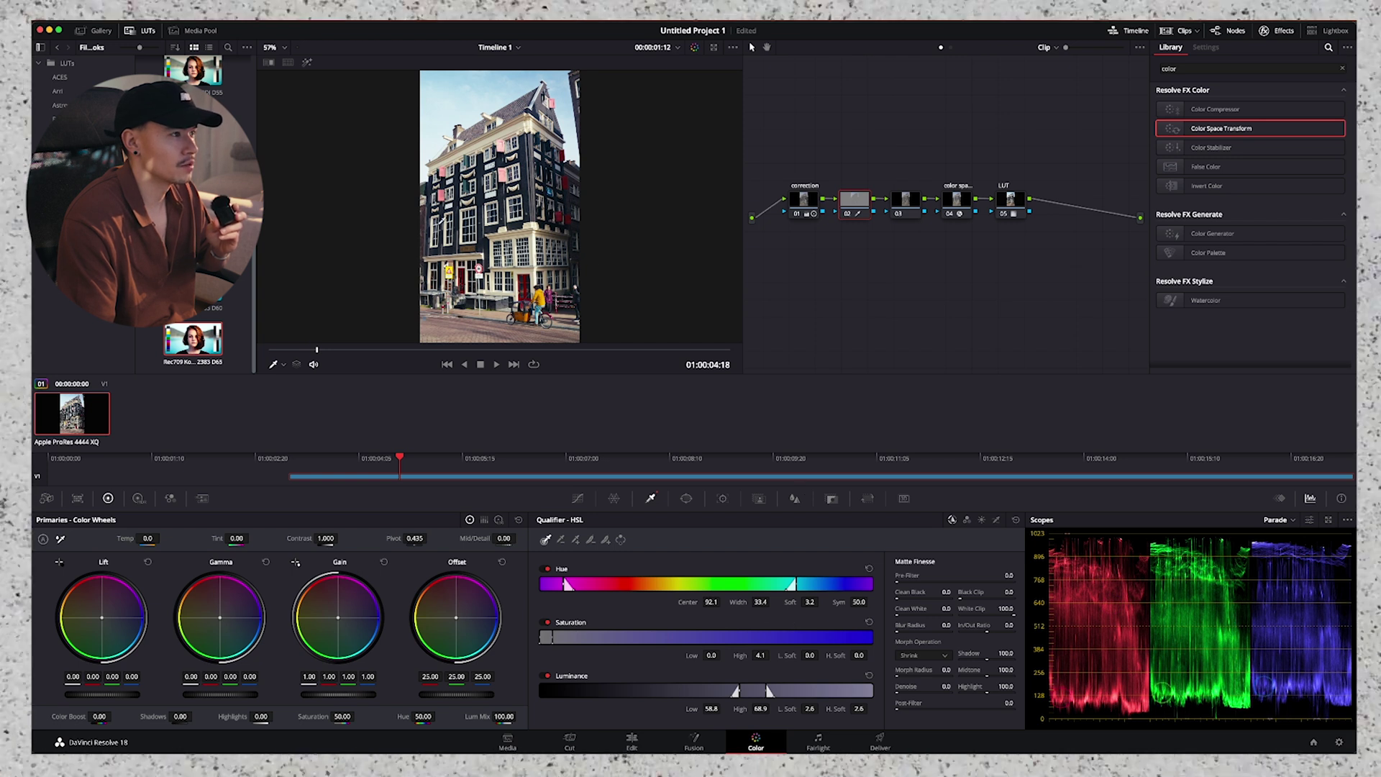
click(306, 68)
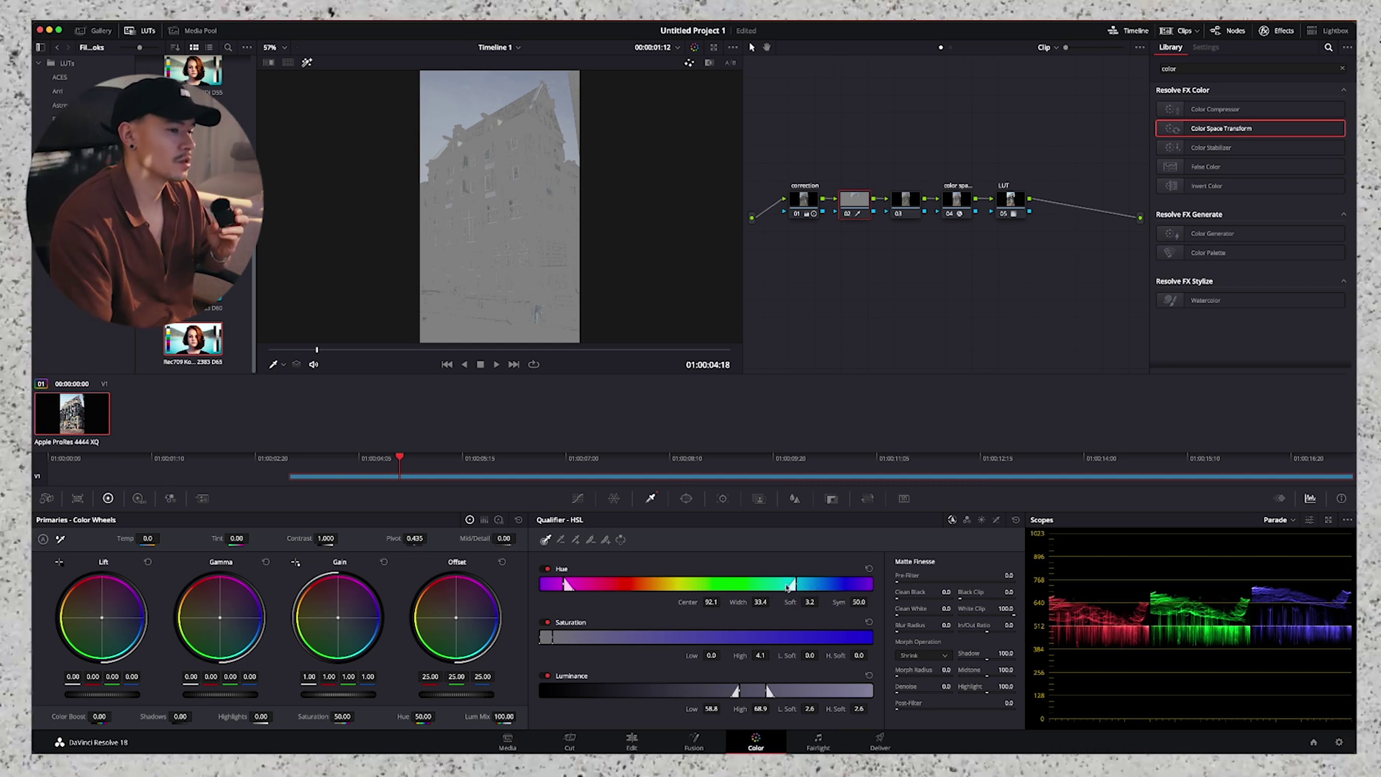
drag(788, 586, 793, 584)
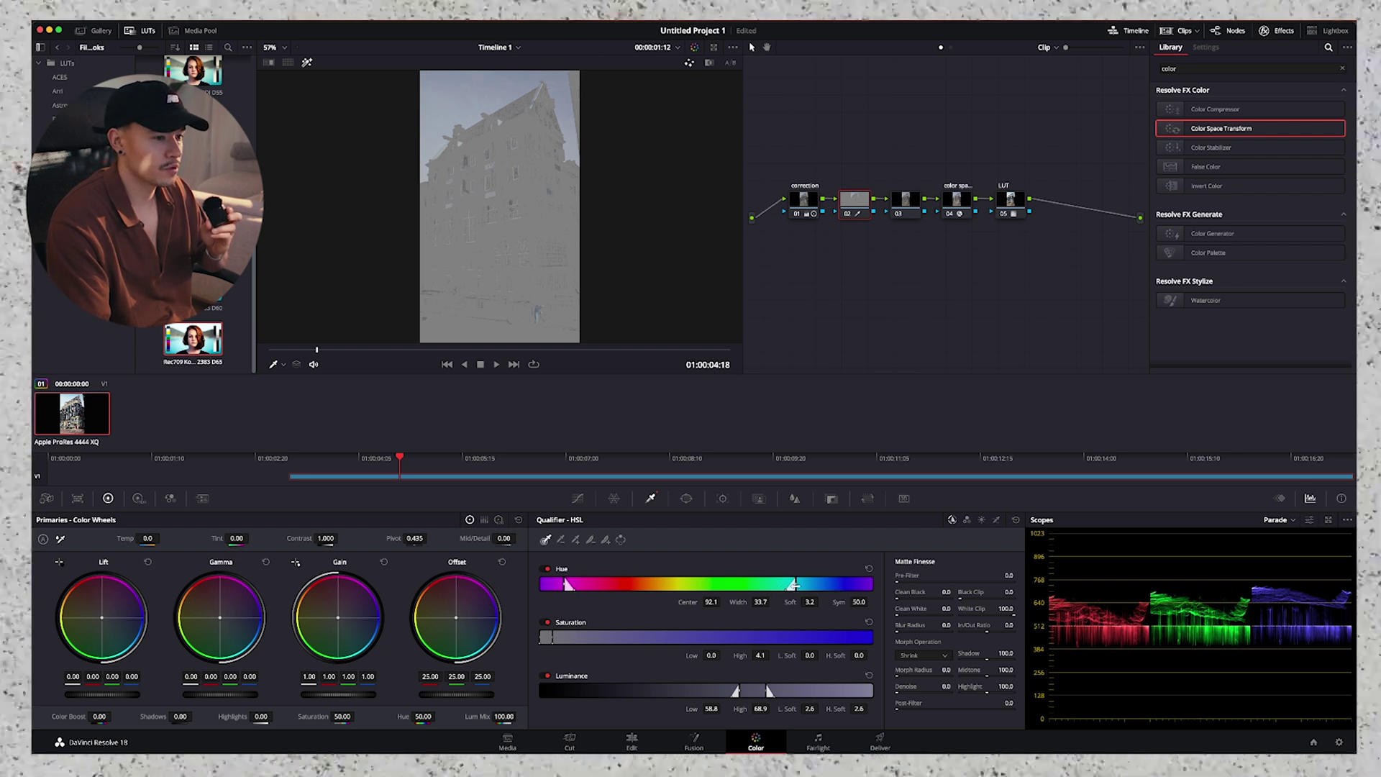
drag(900, 582, 926, 582)
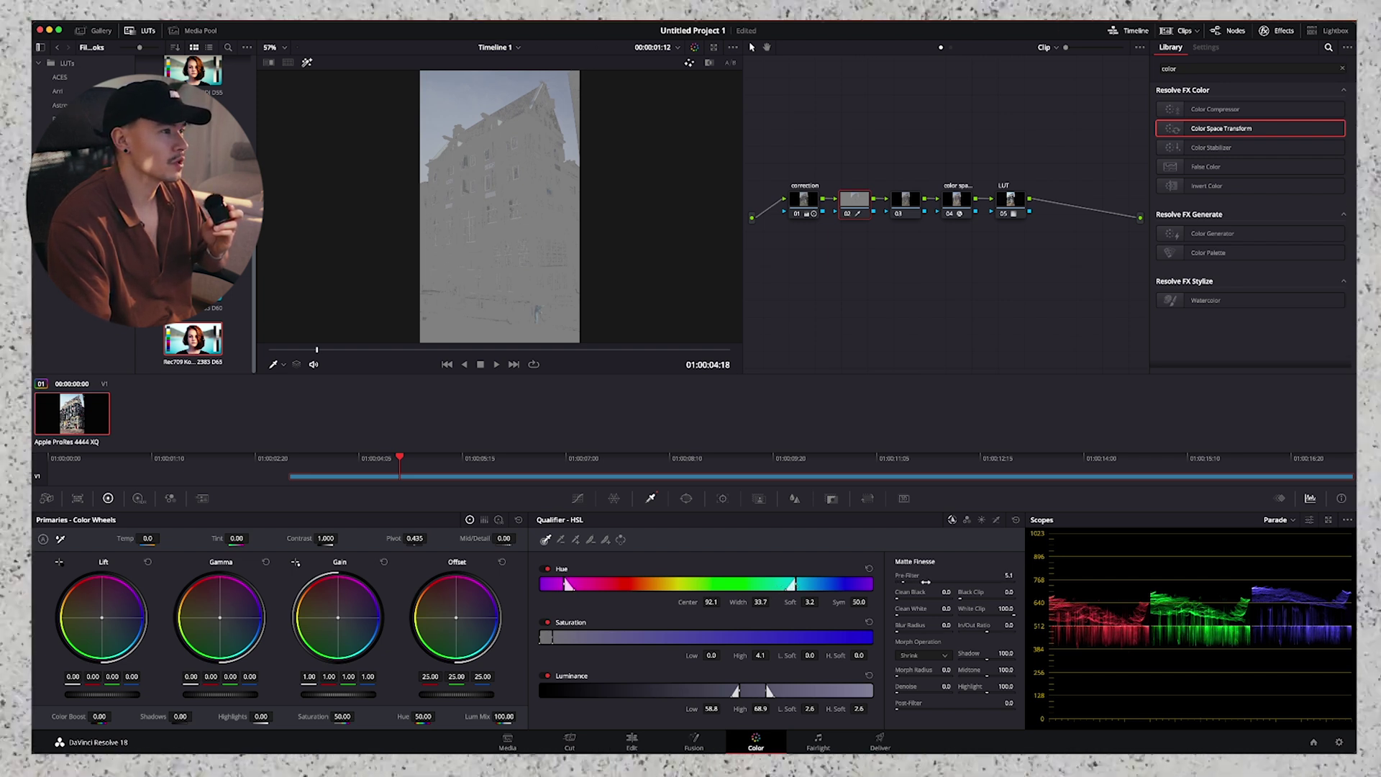
click(307, 64)
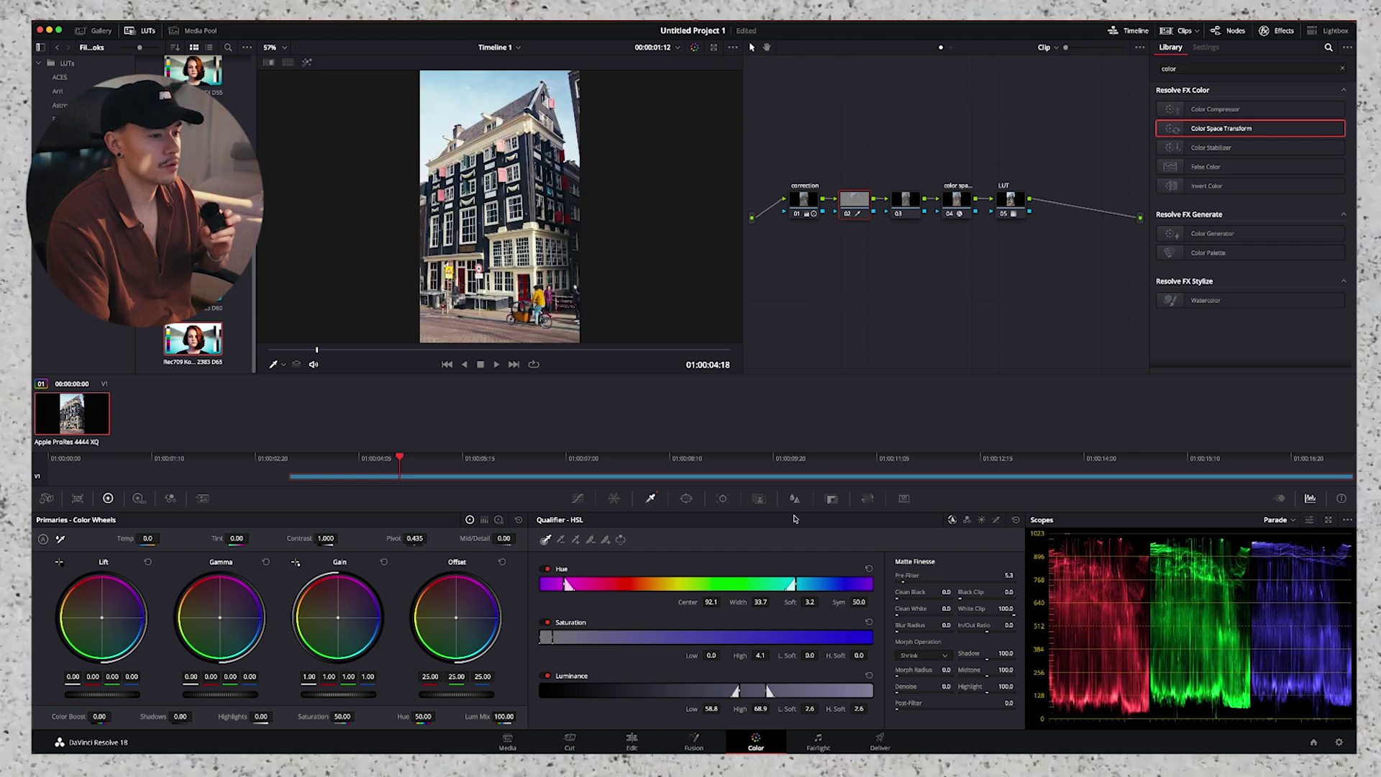
Step: On node 02, raise the sky color's saturation to 1.30 with the Hue Vs Sat curve, and label the node "SKY"
click(577, 498)
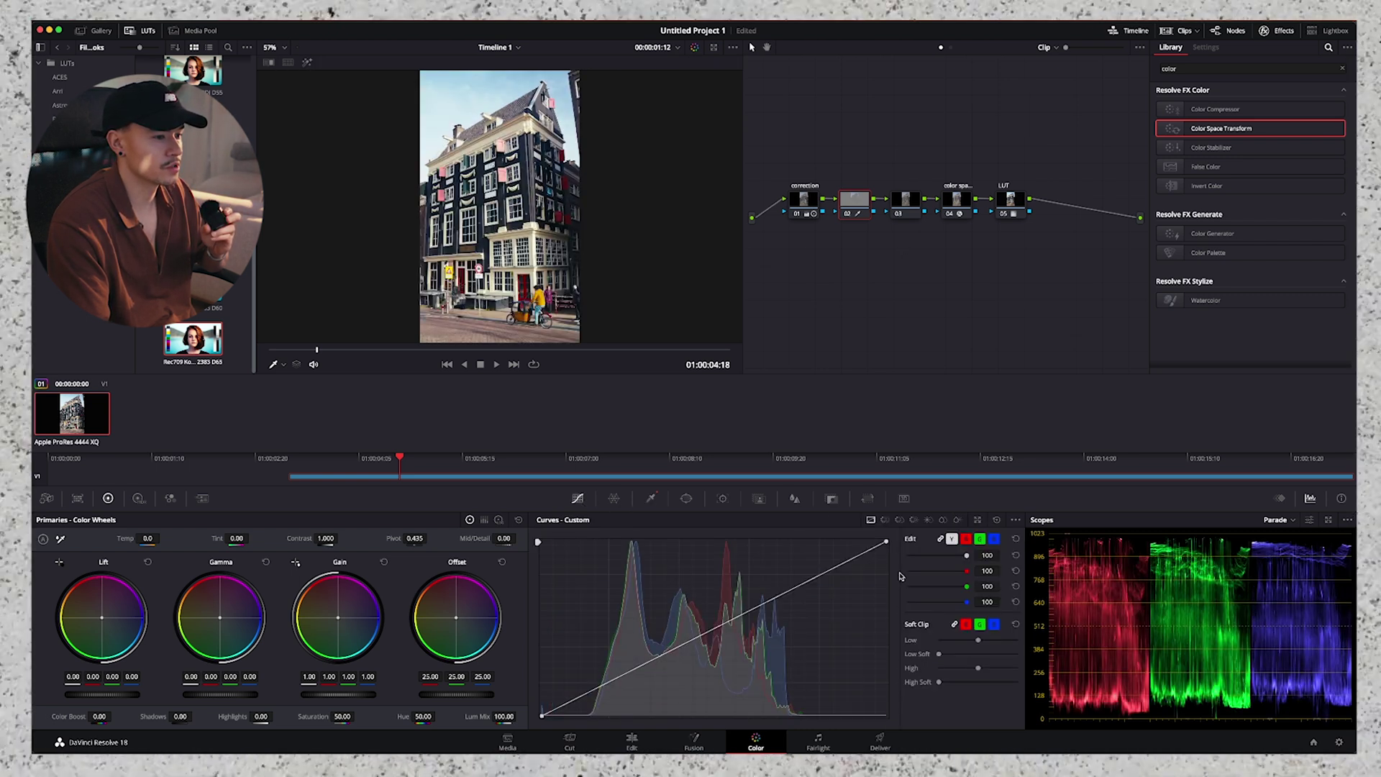
click(900, 520)
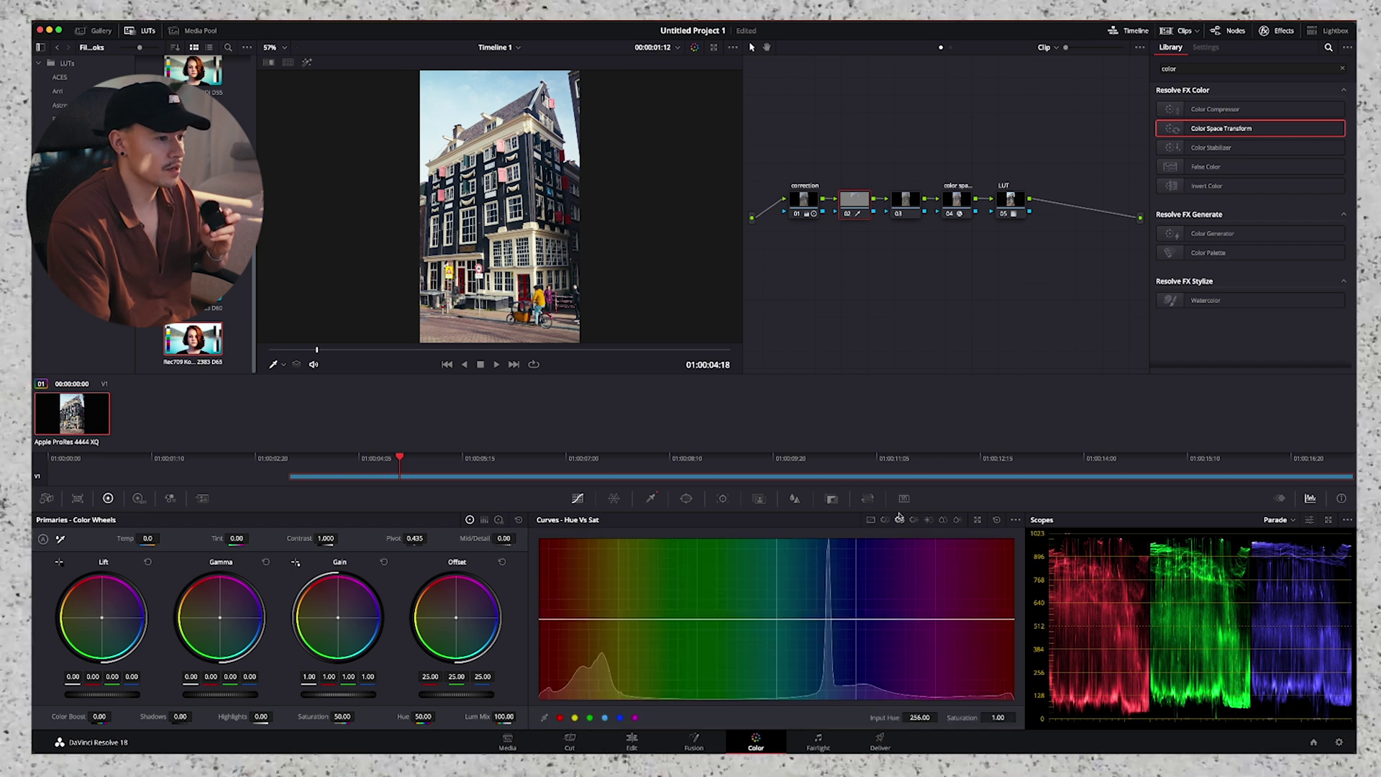
click(439, 108)
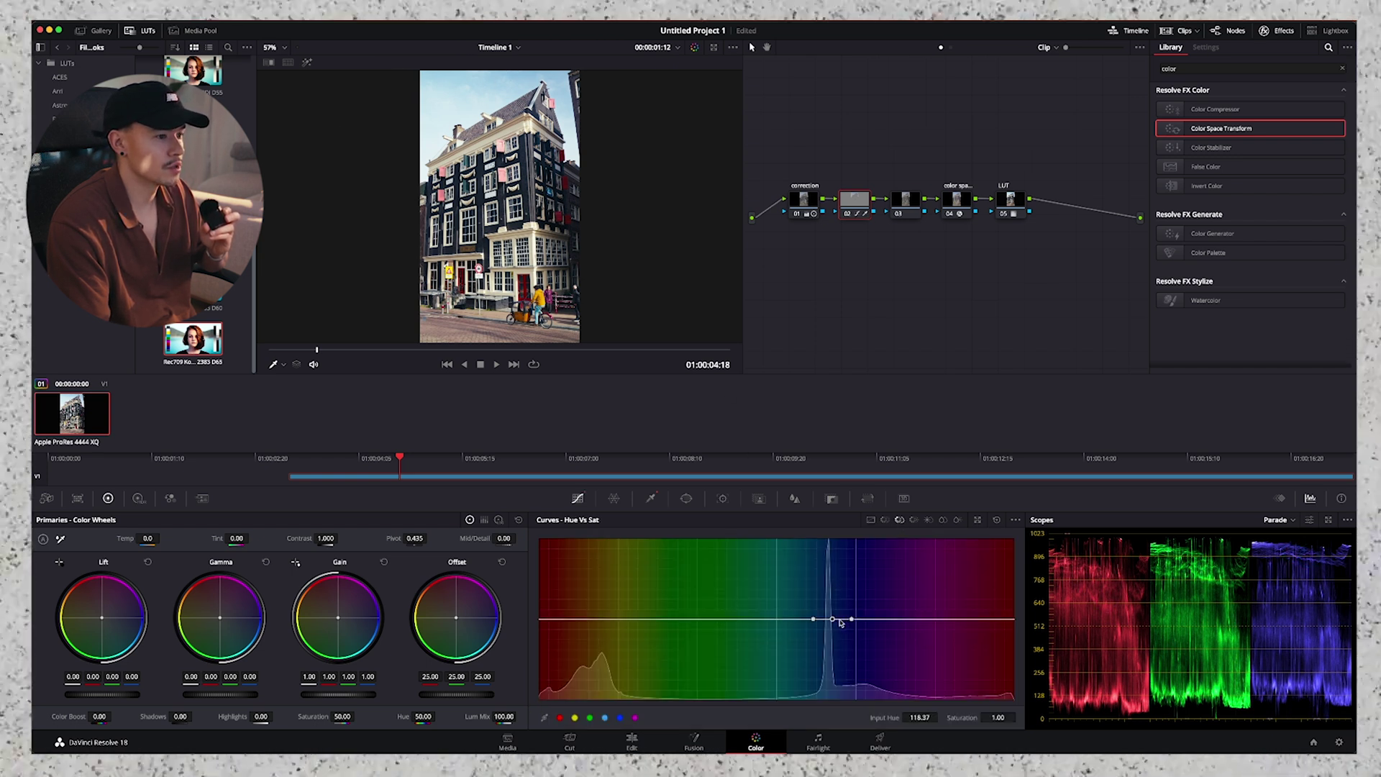
drag(833, 619, 833, 602)
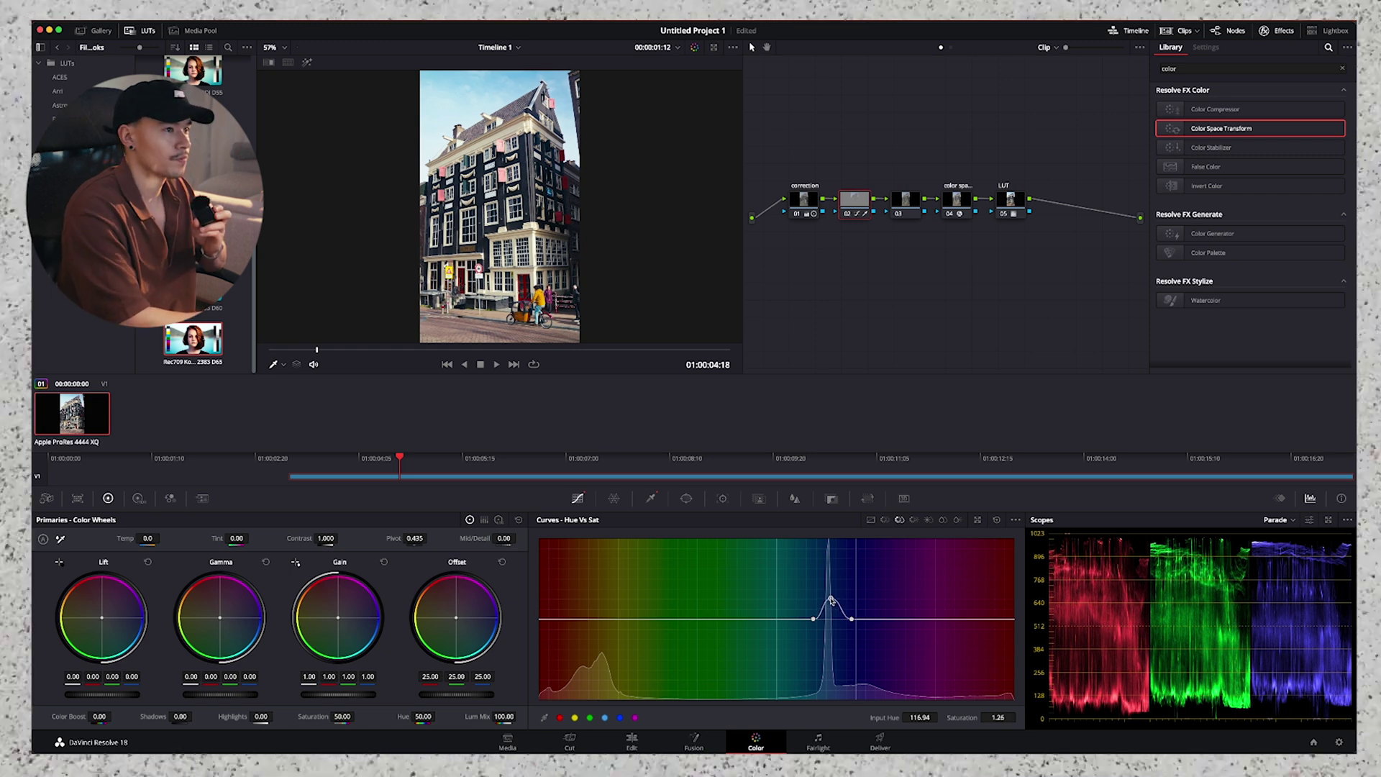
key(super+f)
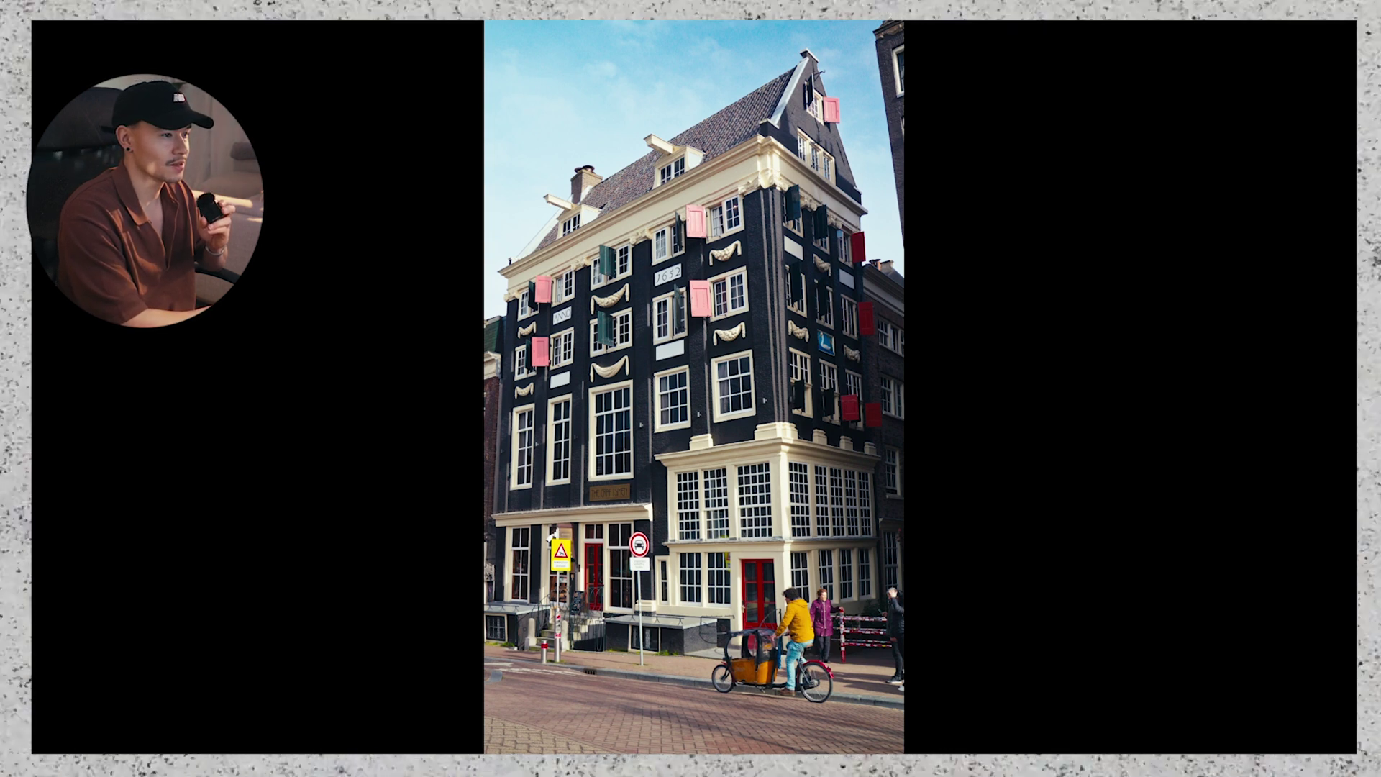
key(super+f)
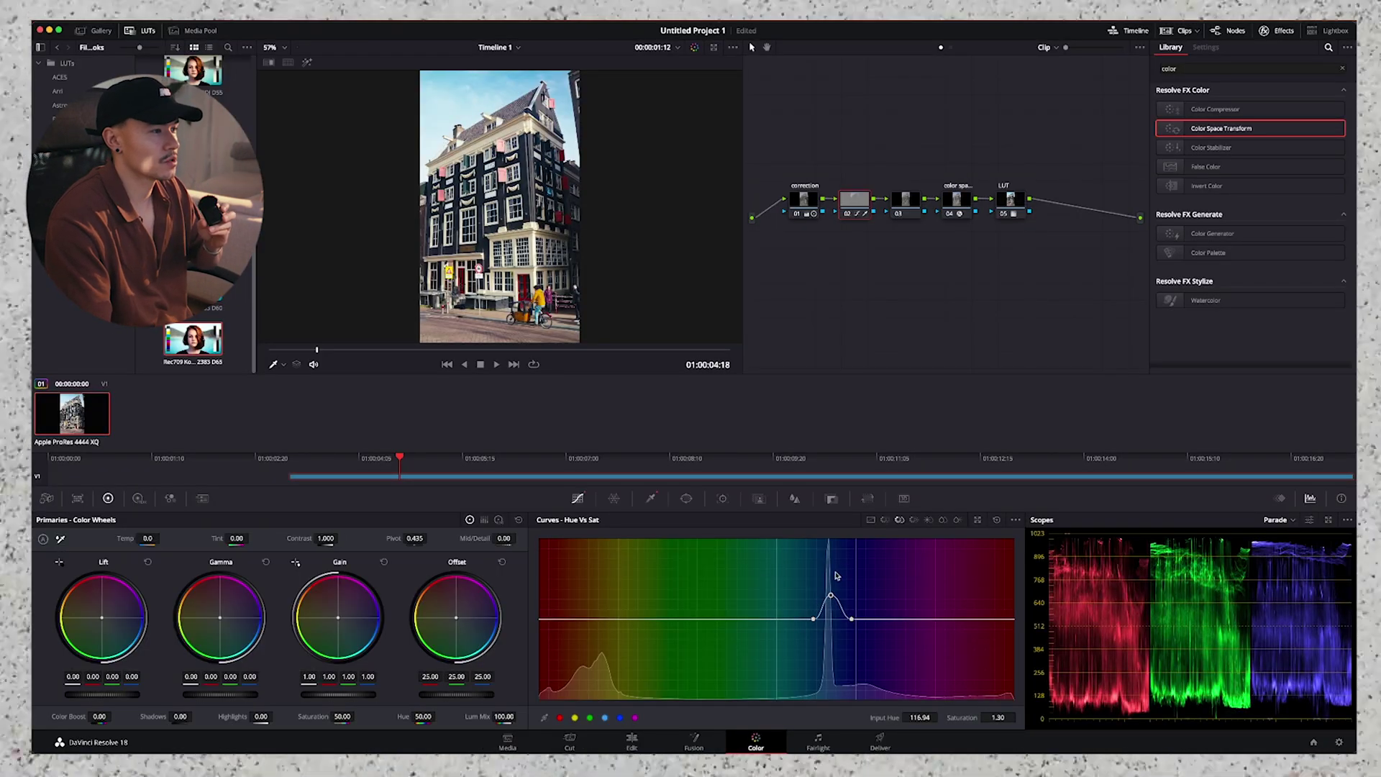
right_click(858, 207)
click(876, 226)
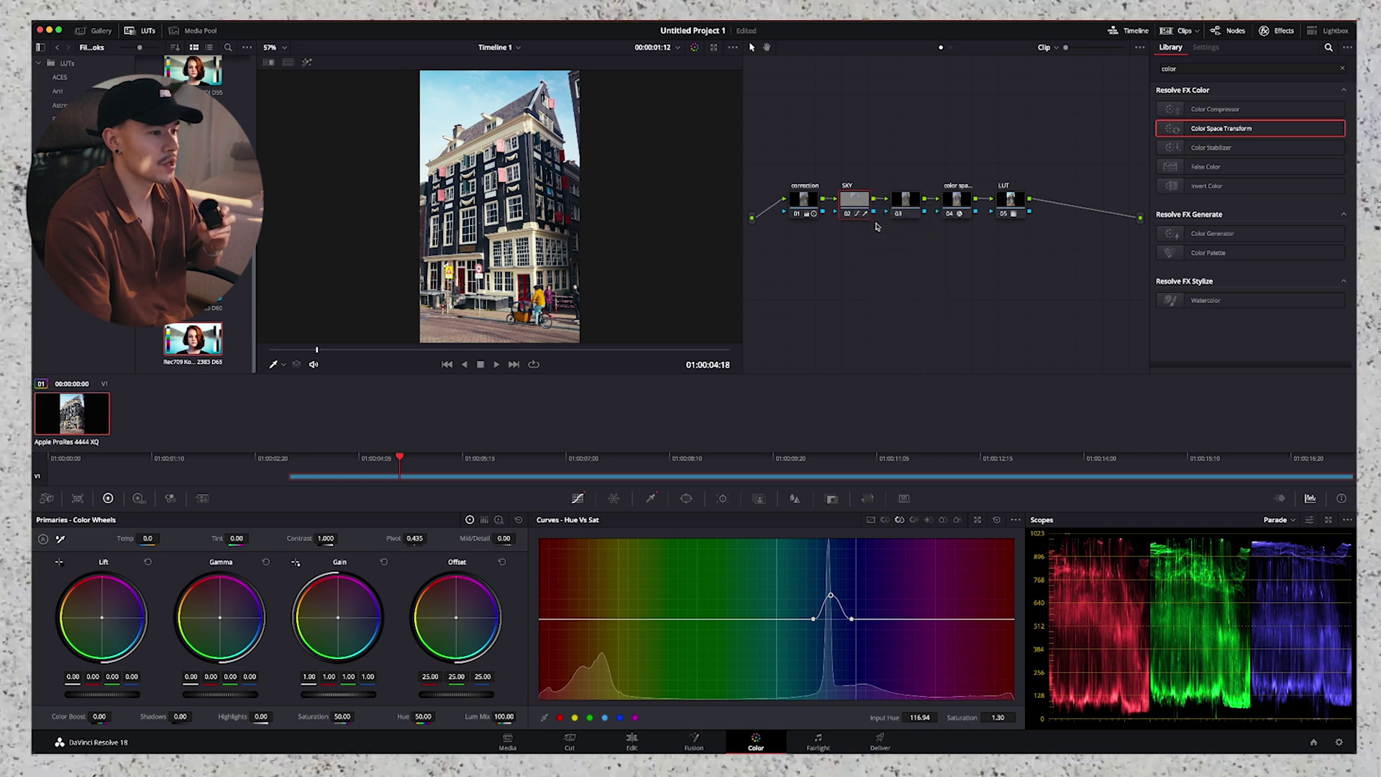
Step: Label node 03 as "VIGNETTE" and darken its Gain with a circle window of size 79.58, aspect 37.91 and Soft 1 10.13
click(905, 201)
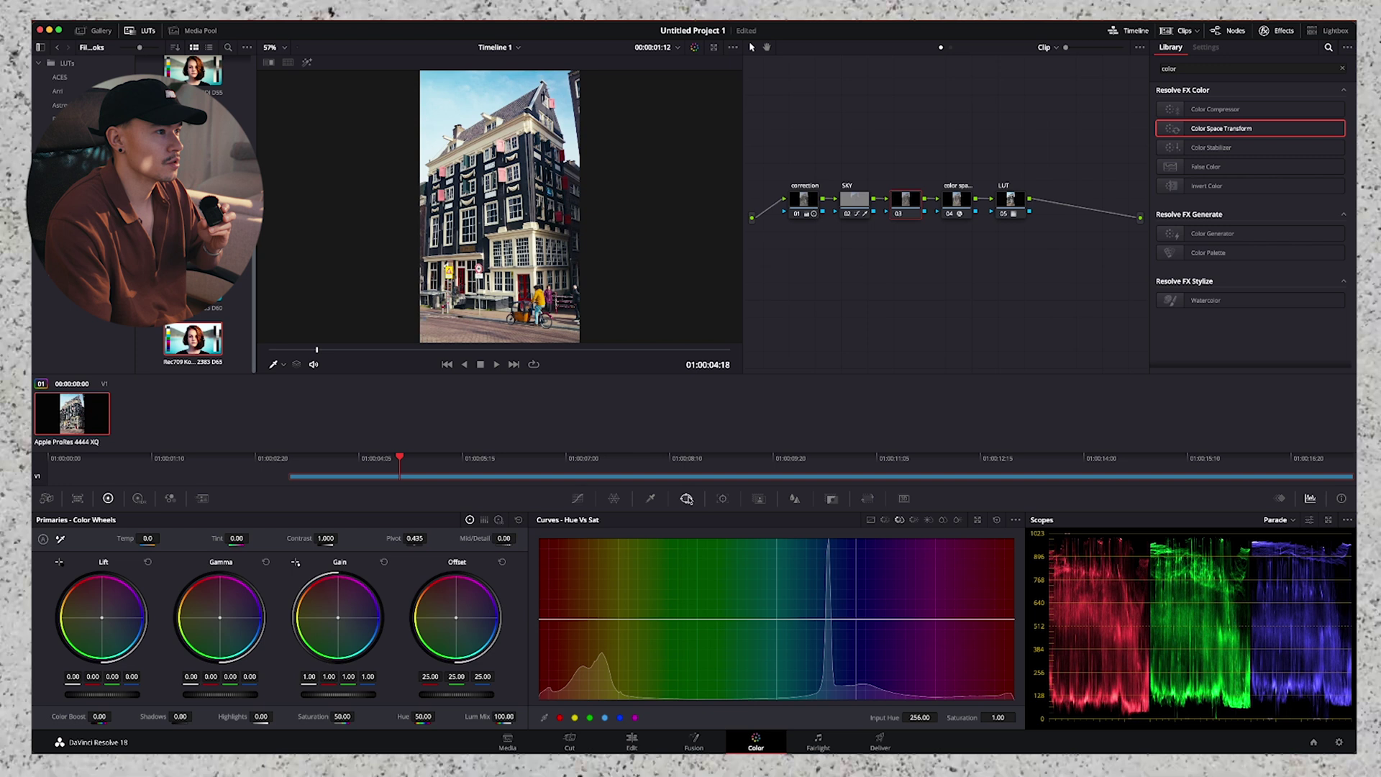
click(687, 498)
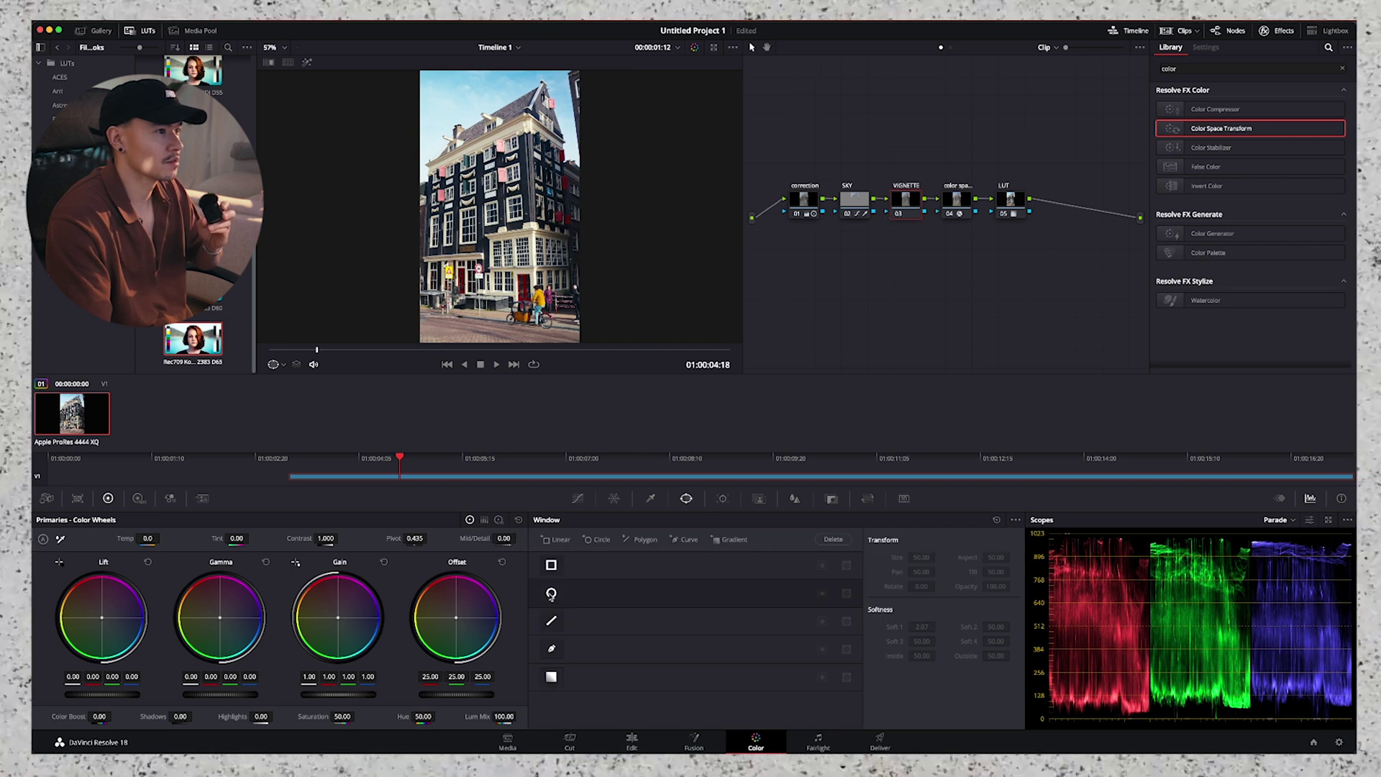
click(551, 593)
drag(499, 175, 579, 99)
drag(605, 207, 661, 206)
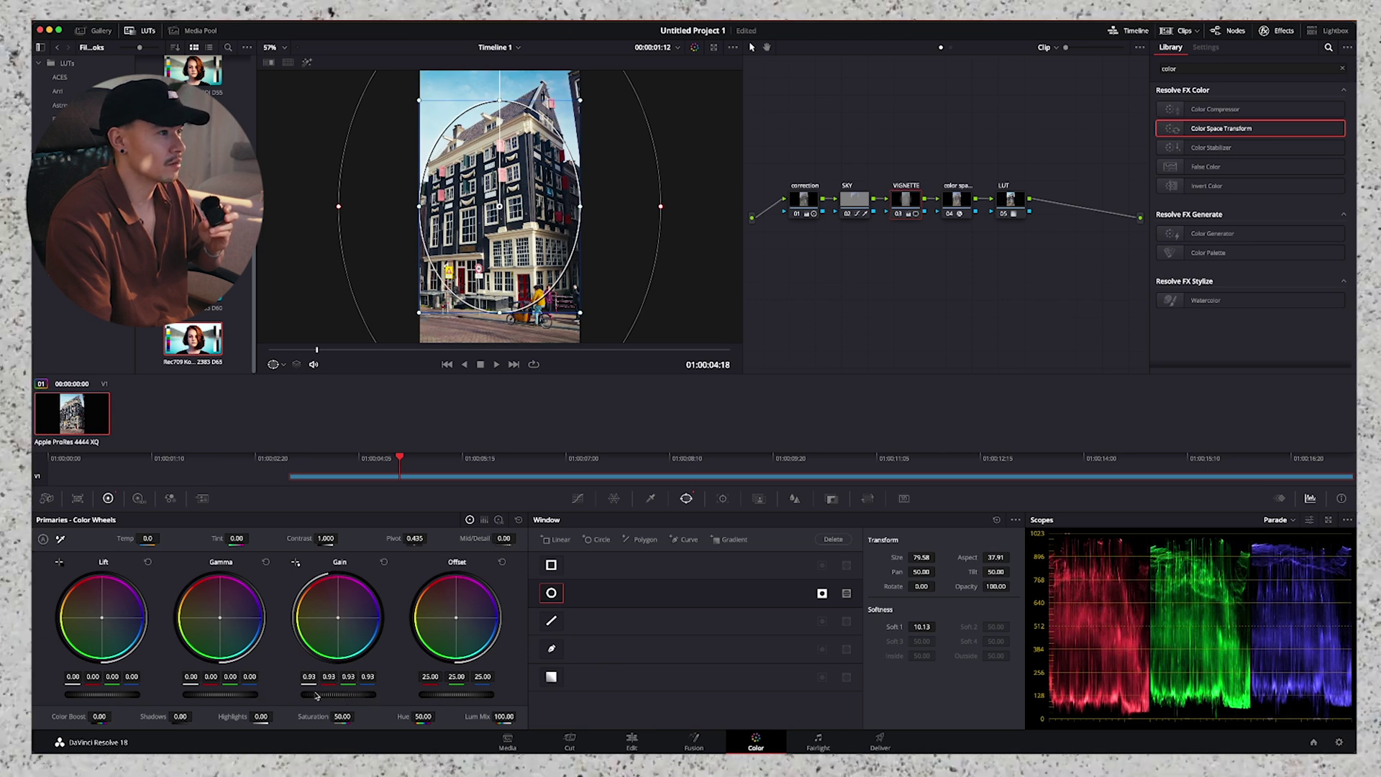
drag(260, 694, 203, 698)
Step: Fine-tune the blue point on the SKY node's Hue Vs Sat curve and check the picture in full-screen view
key(shift+semicolon)
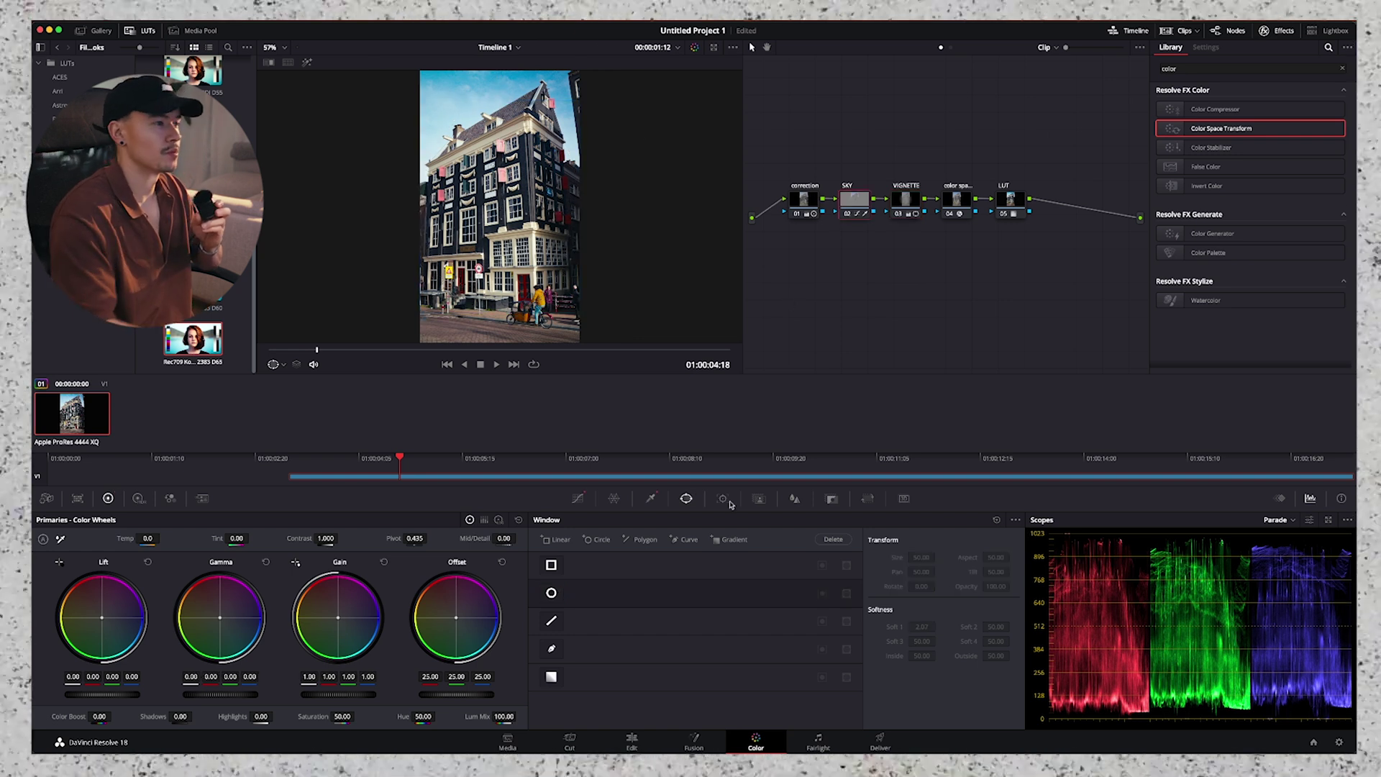
click(578, 498)
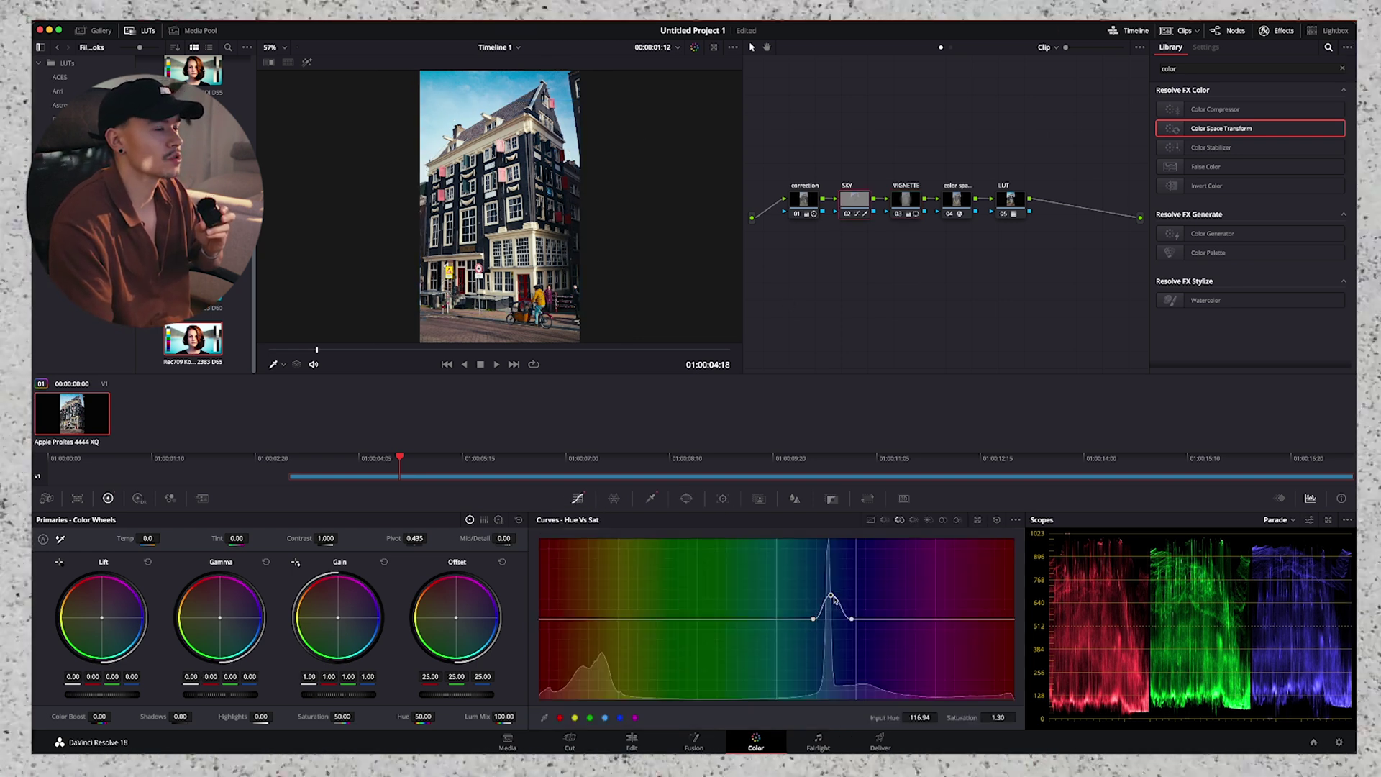
drag(831, 606, 832, 608)
key(p)
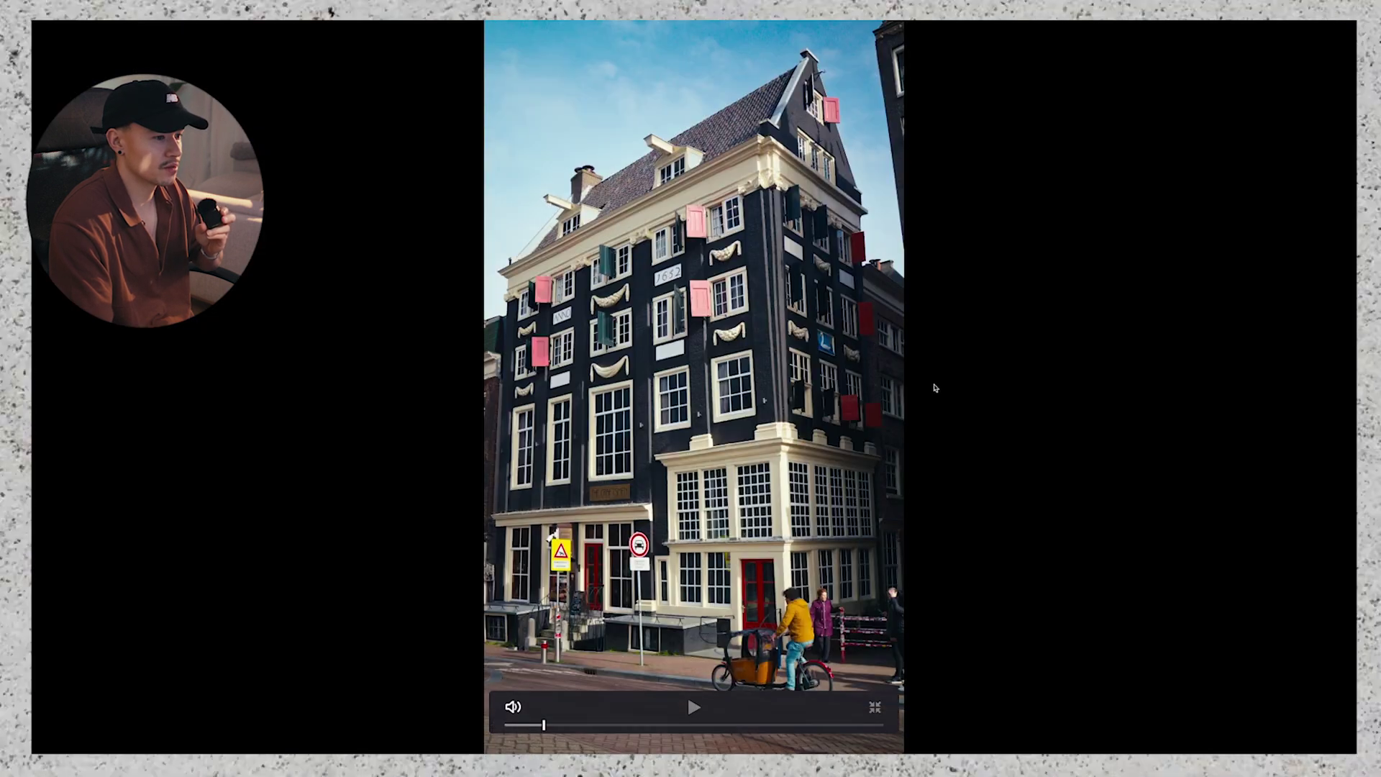
key(p)
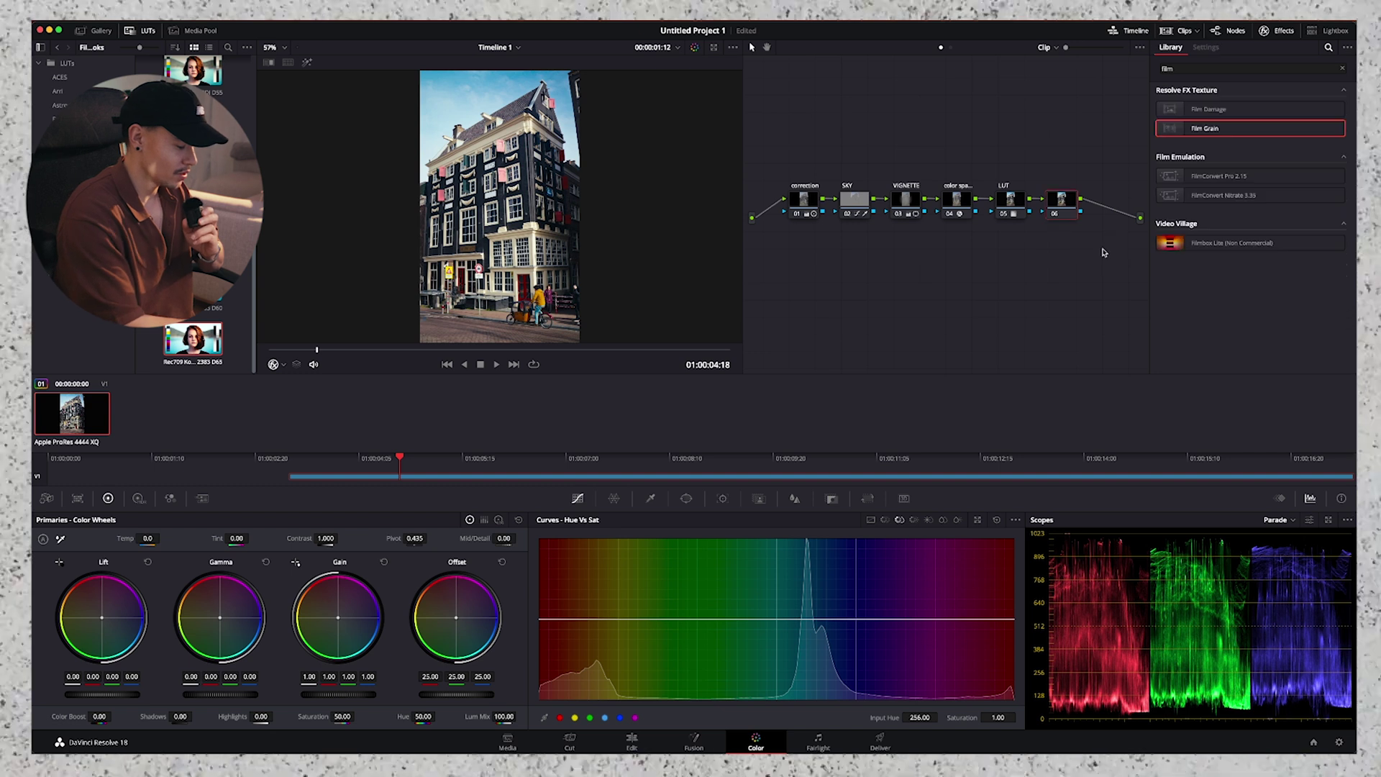
Step: Apply the Film Grain effect to node 06 after the LUT node, choosing a grain preset and setting Grain Strength to 0.284
drag(1190, 153, 1062, 201)
click(1243, 107)
click(1243, 148)
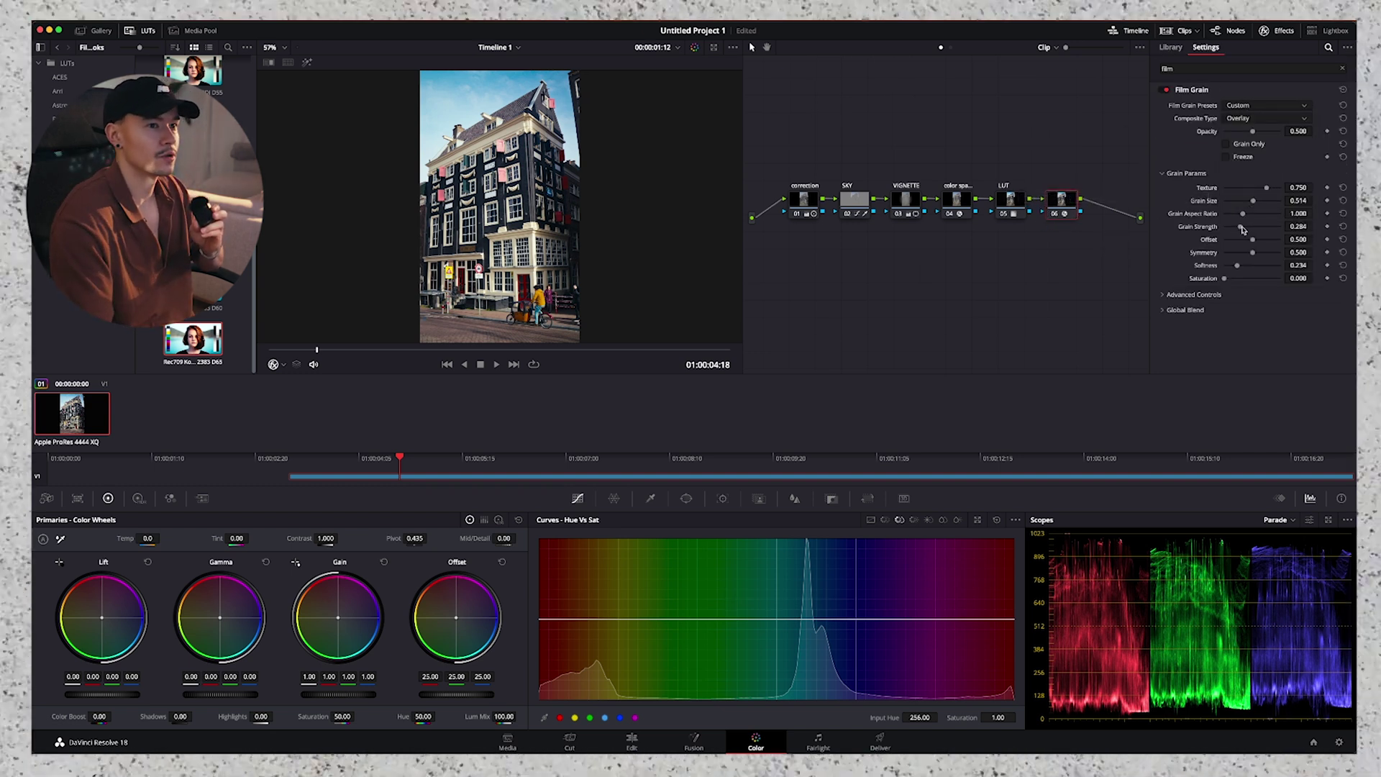
Step: Add node 07 after the film grain node, apply the Halation effect to it and set its Threshold to 0.596
key(alt+s)
click(1170, 46)
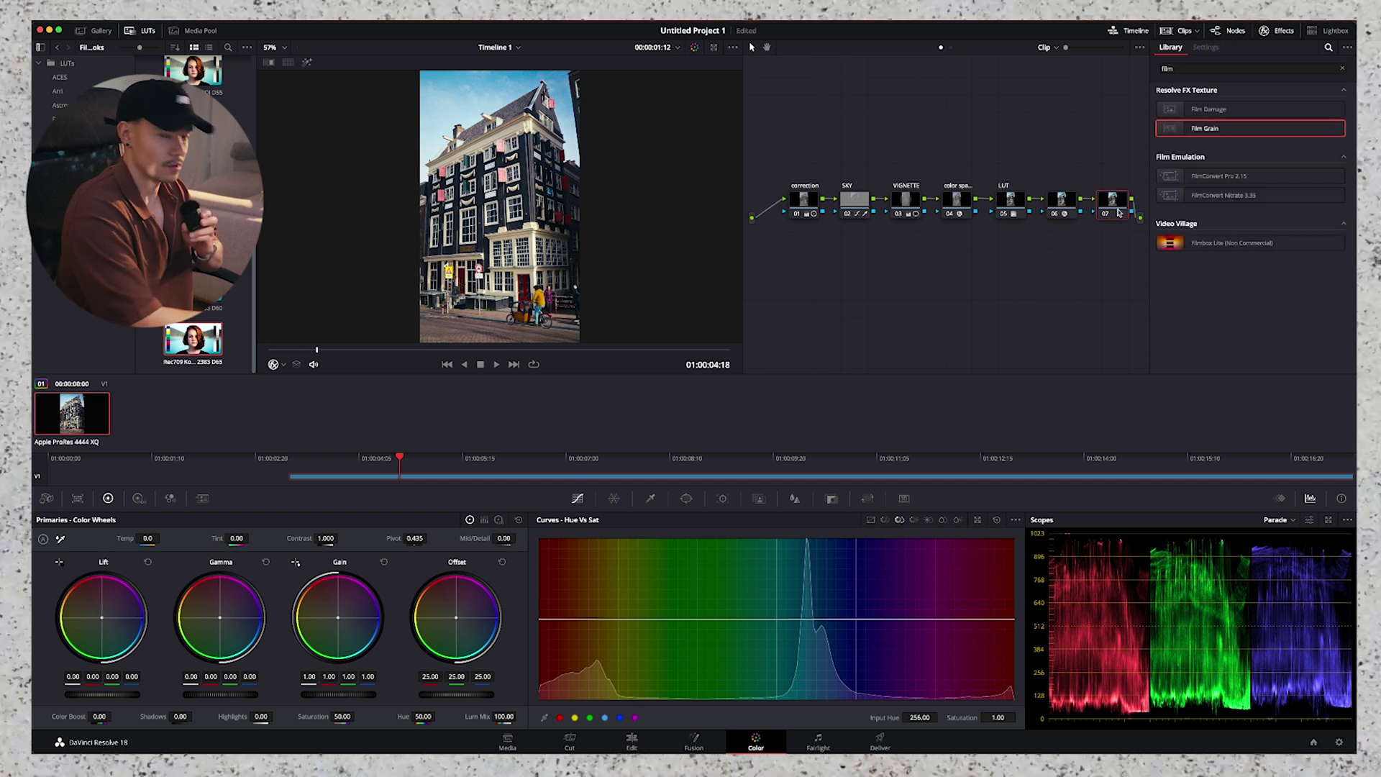
text(hal)
drag(1197, 109, 1113, 202)
drag(1247, 139, 1258, 140)
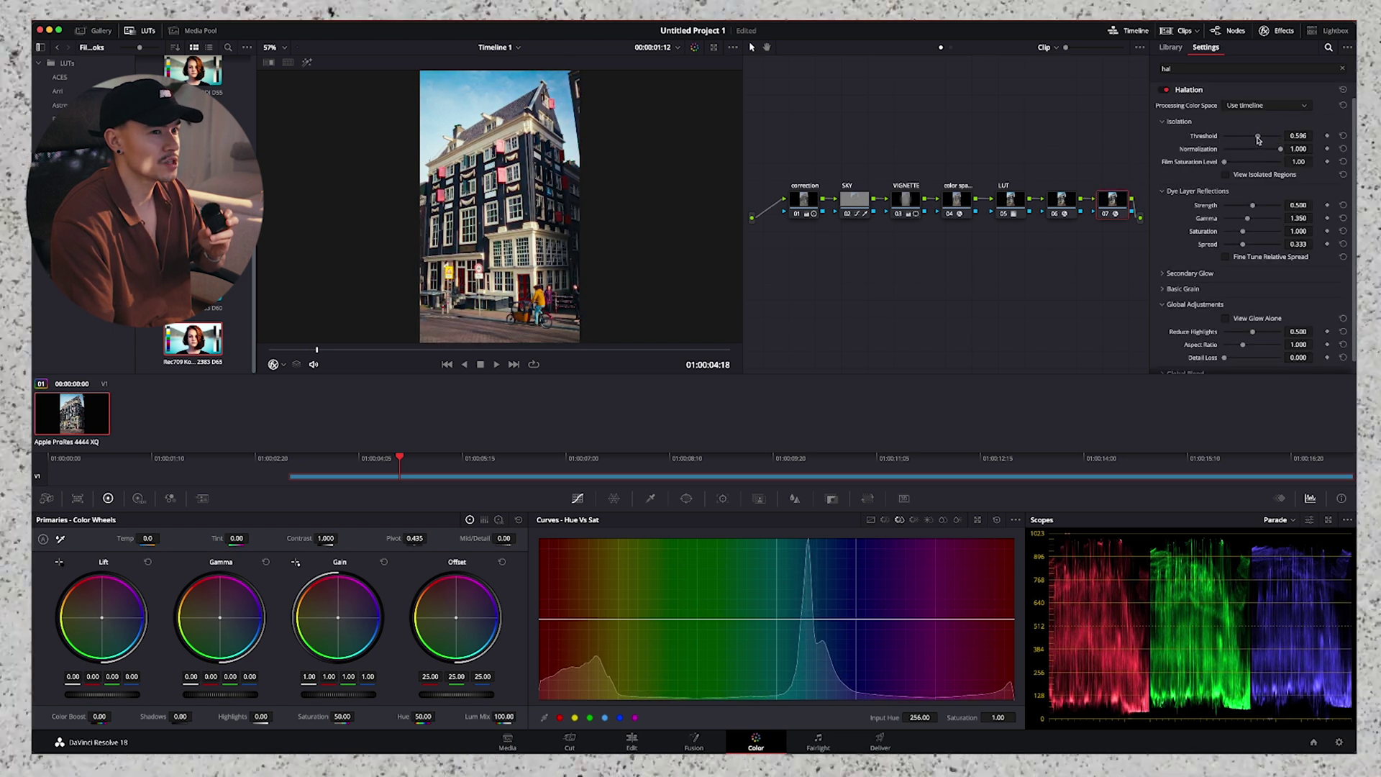